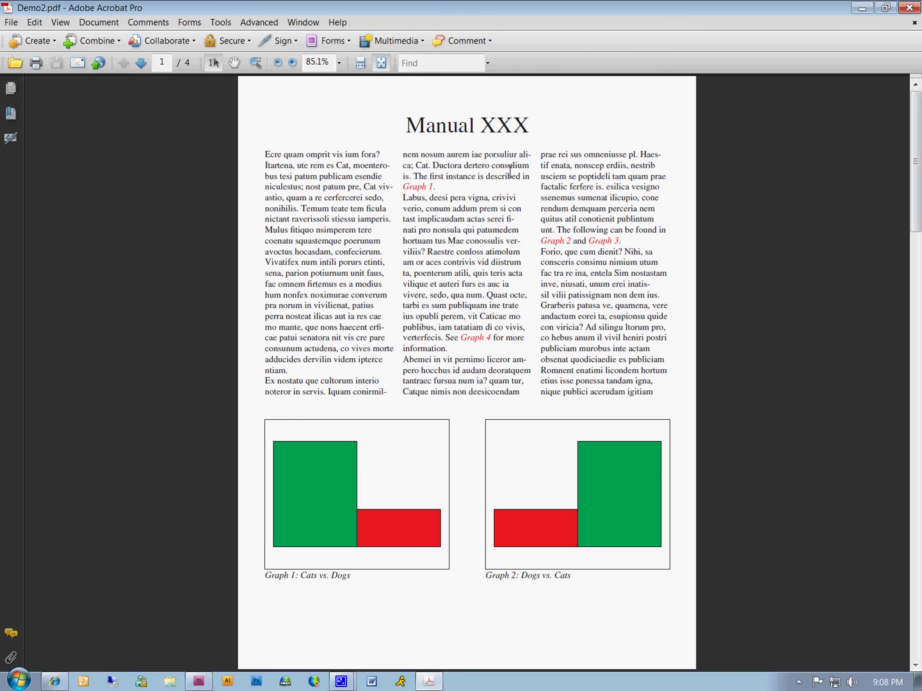
Zoom the PDF to 150% and follow the Graph 1 and Graph 4 links to their figures
left_click(316, 63)
type("150")
key("Return")
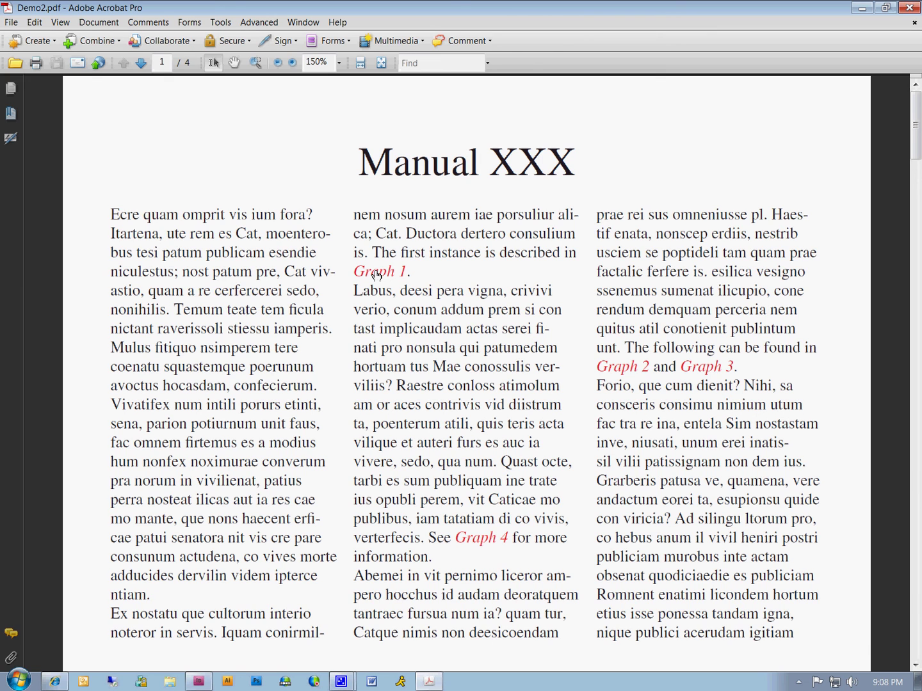
left_click(625, 375)
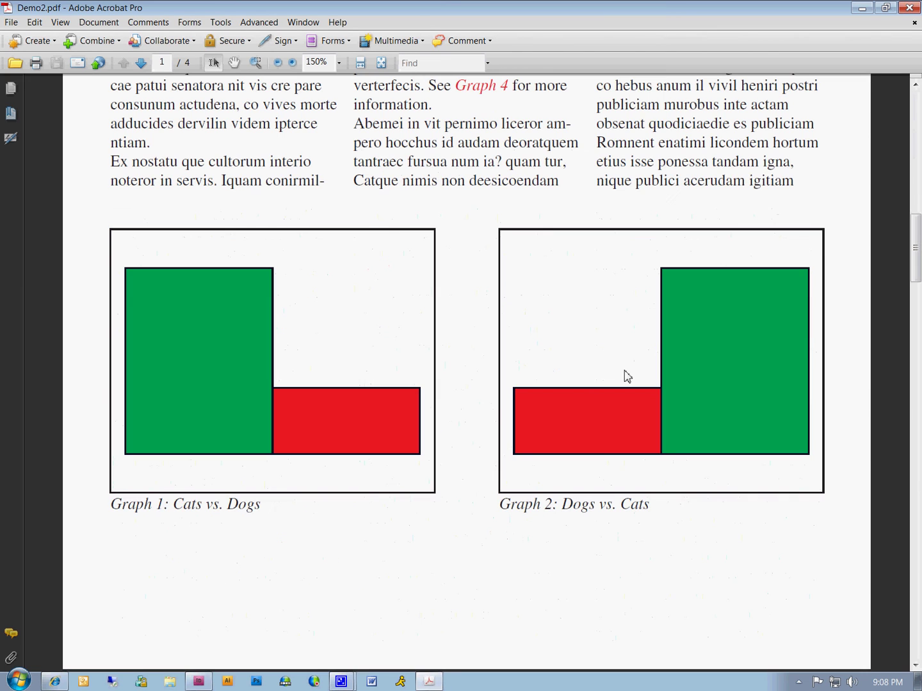
left_click(477, 89)
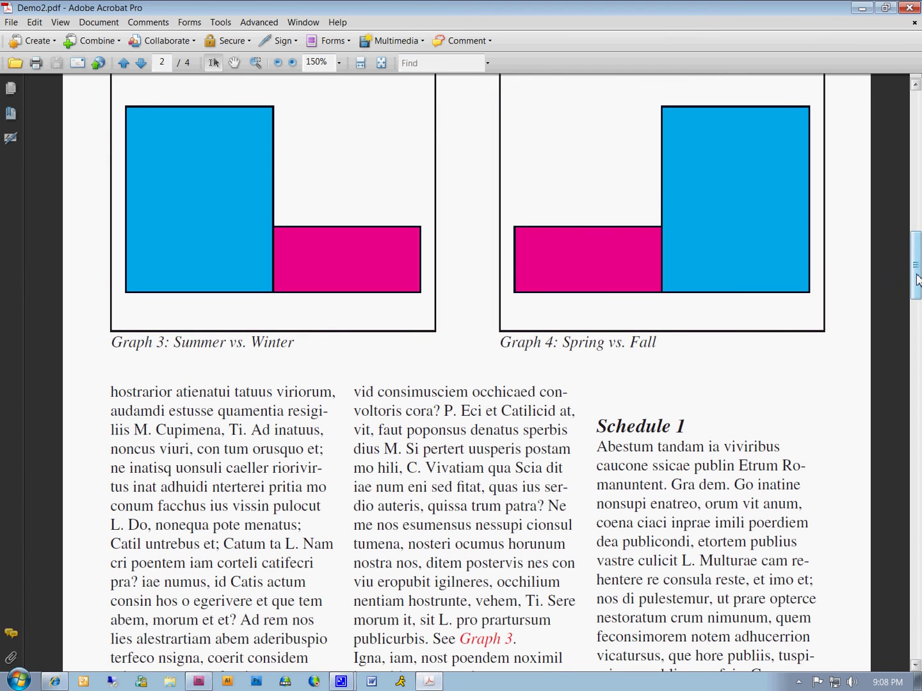
Recheck the Graph 1 link, return to Fit Page, and close Acrobat
left_click_drag(917, 279, 916, 137)
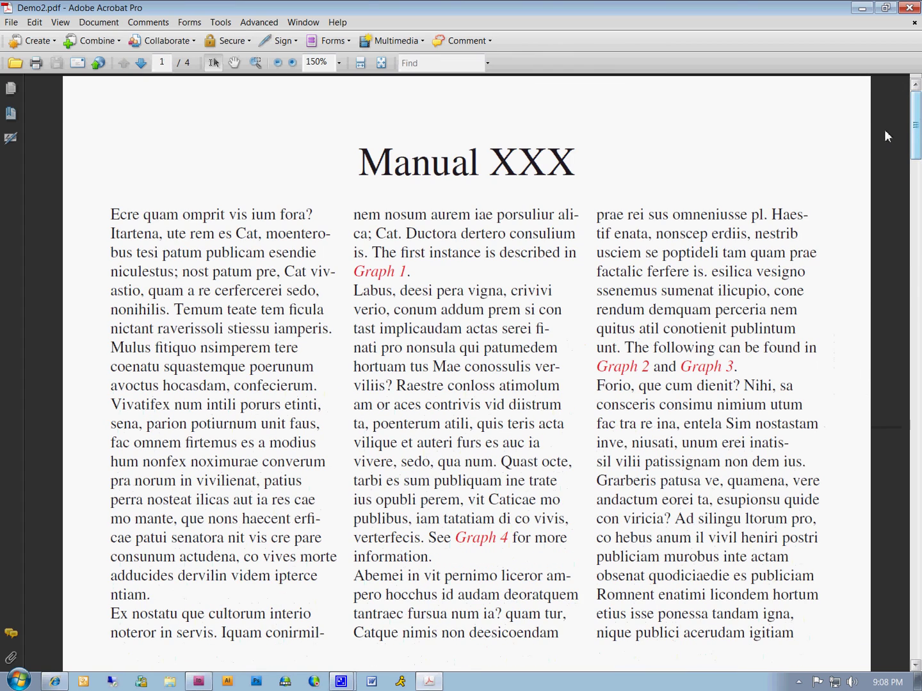
left_click(372, 276)
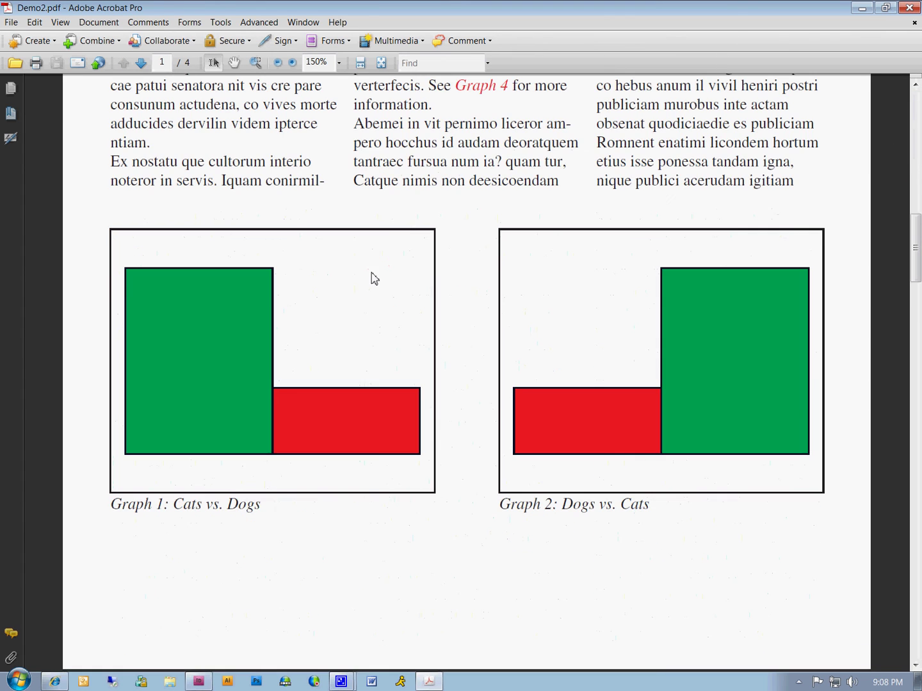
left_click(382, 63)
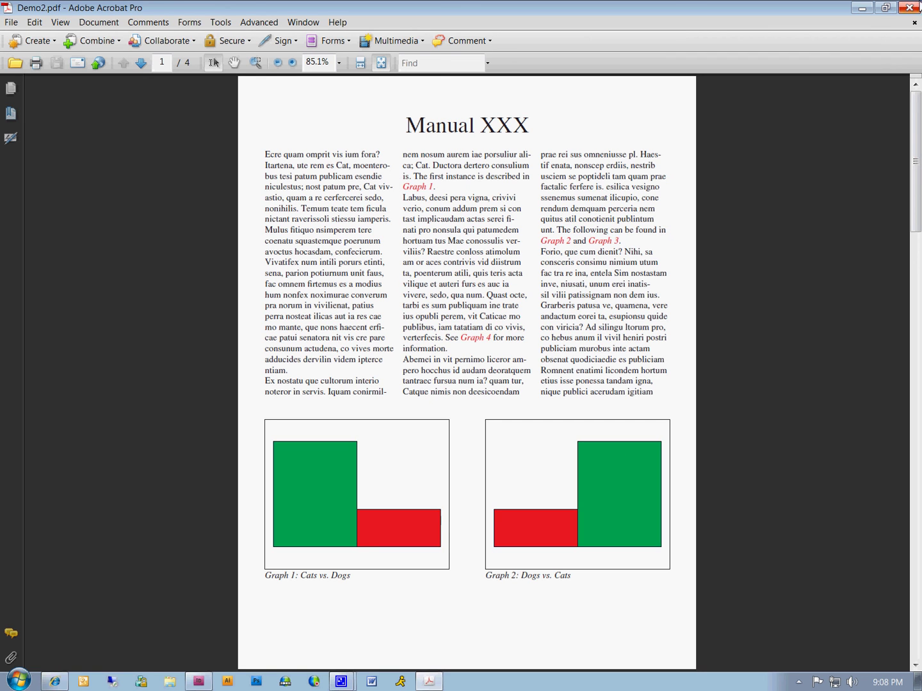
left_click(909, 8)
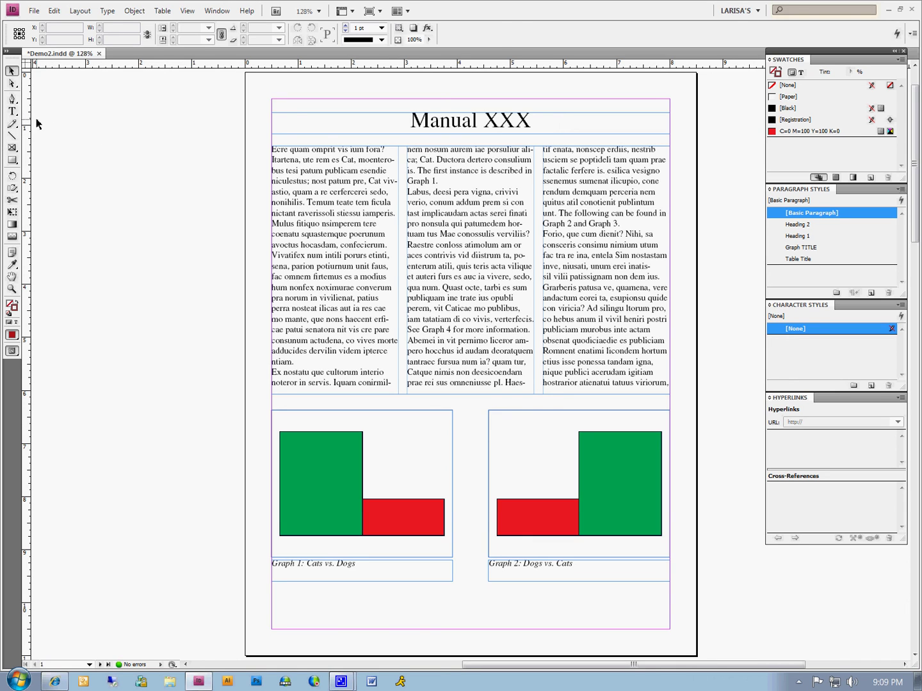
left_click(12, 112)
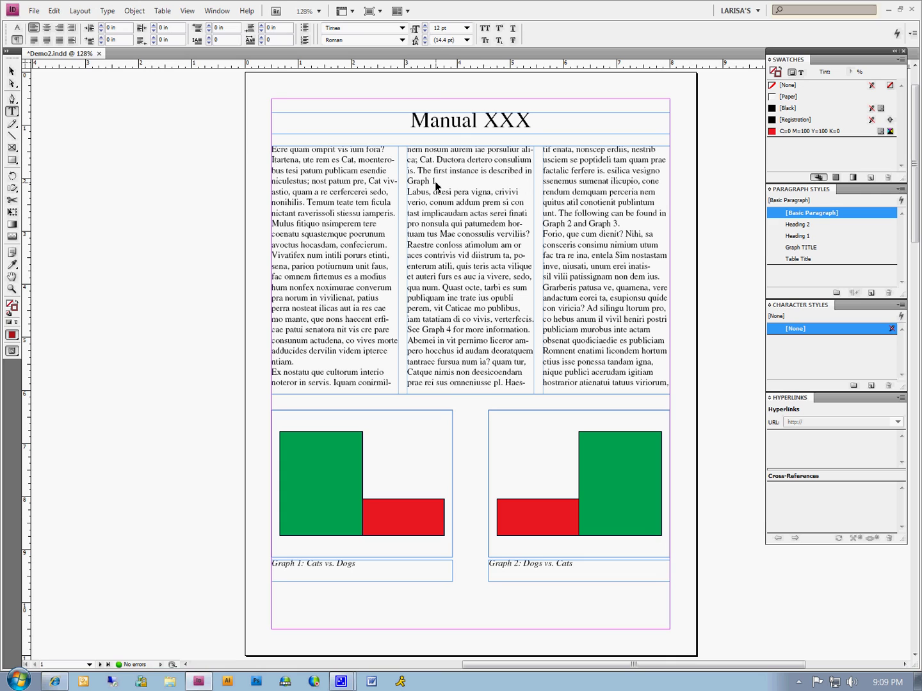
left_click_drag(438, 185, 407, 183)
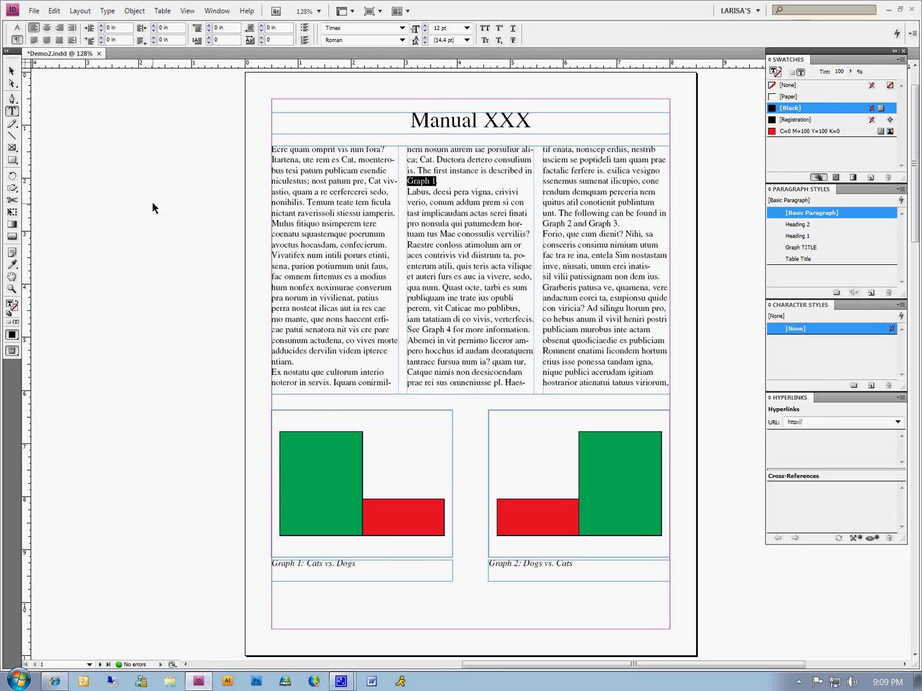
left_click(10, 72)
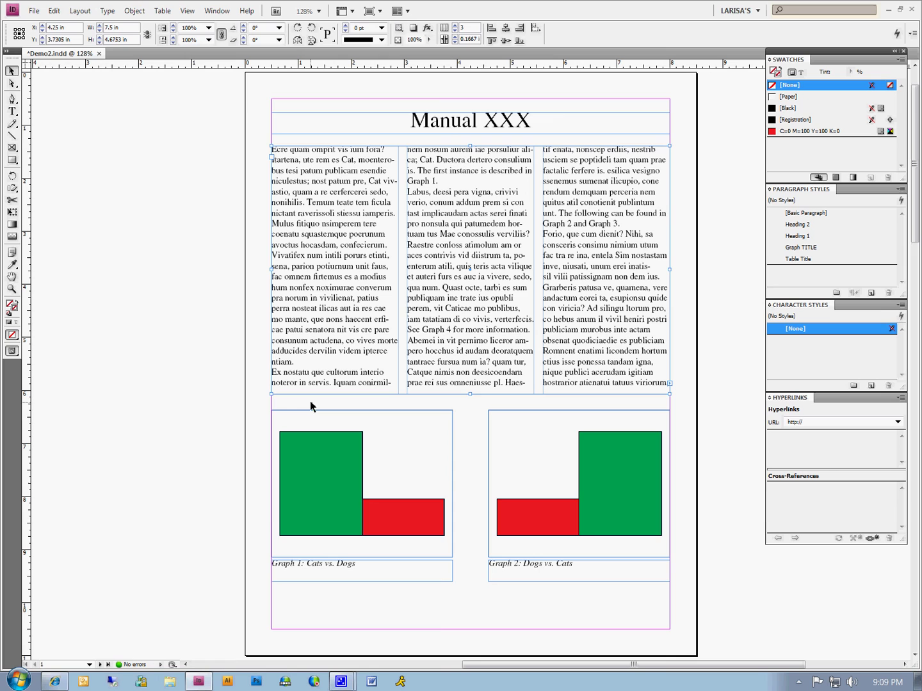
left_click(256, 424)
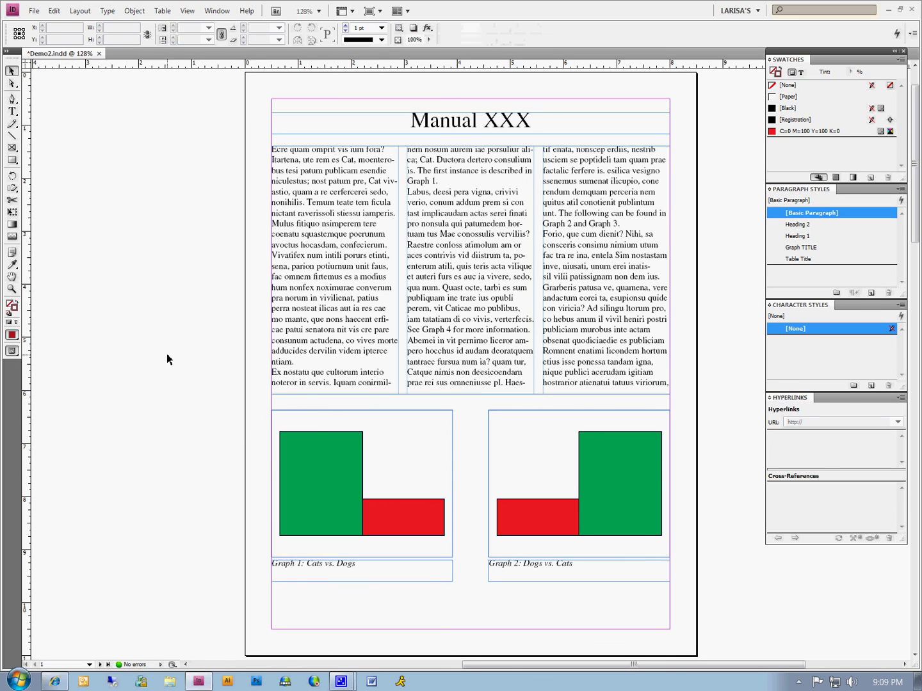
Draw a small text frame on the pasteboard containing 'Graph 1' and select that text
left_click(14, 113)
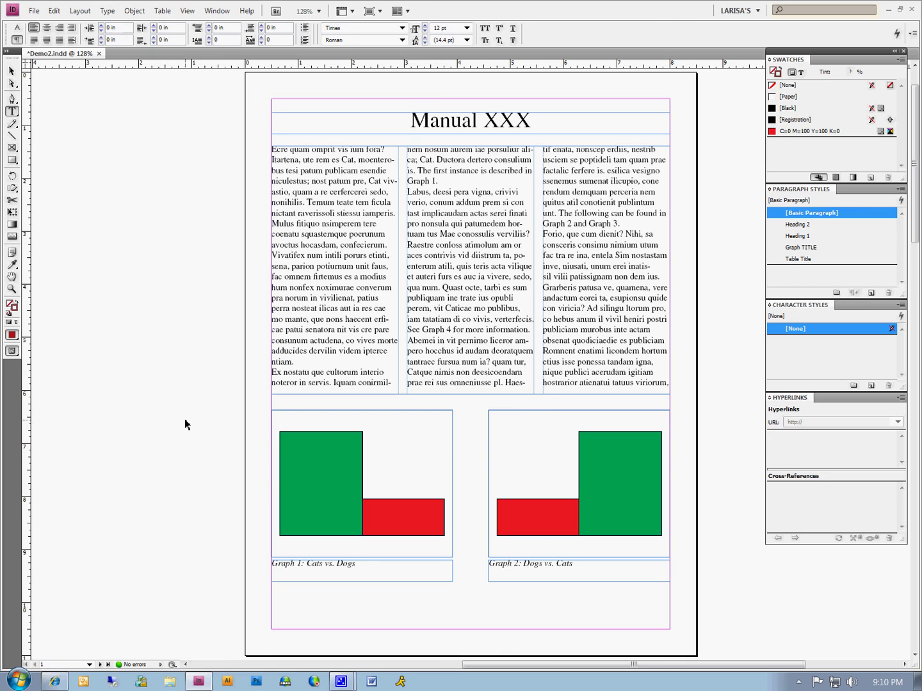
left_click_drag(185, 420, 228, 434)
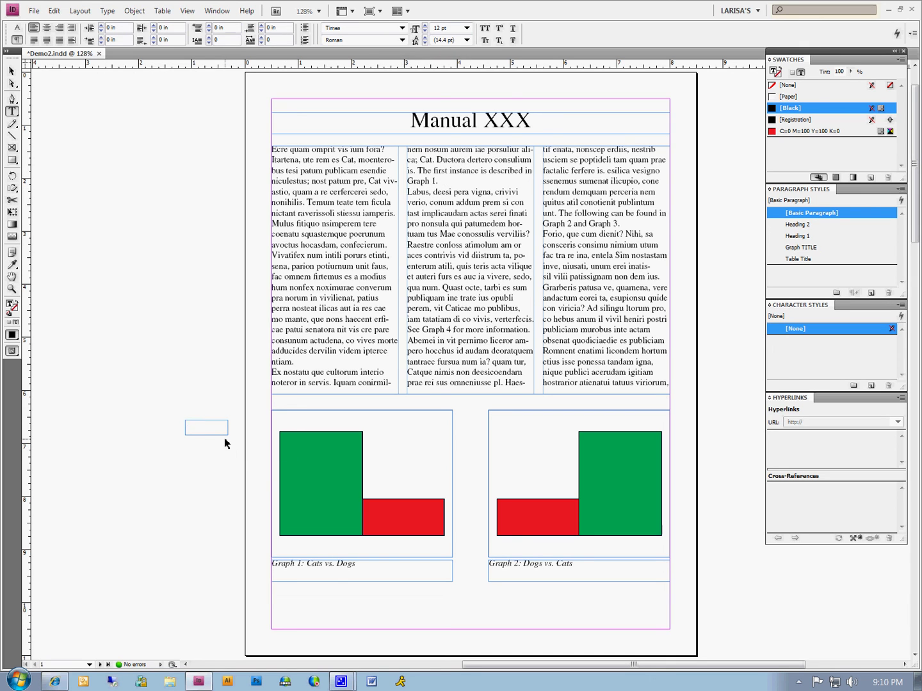
type("Graph 1")
left_click_drag(220, 429, 154, 428)
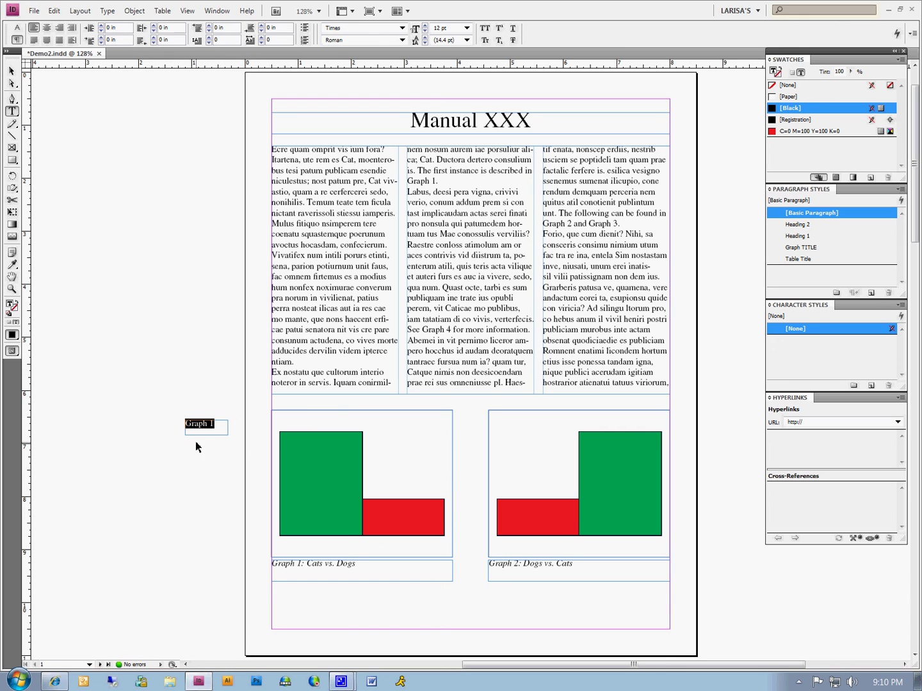
Create a blue colour swatch named 'Graph Tag' with cyan and magenta at 100%
left_click(900, 59)
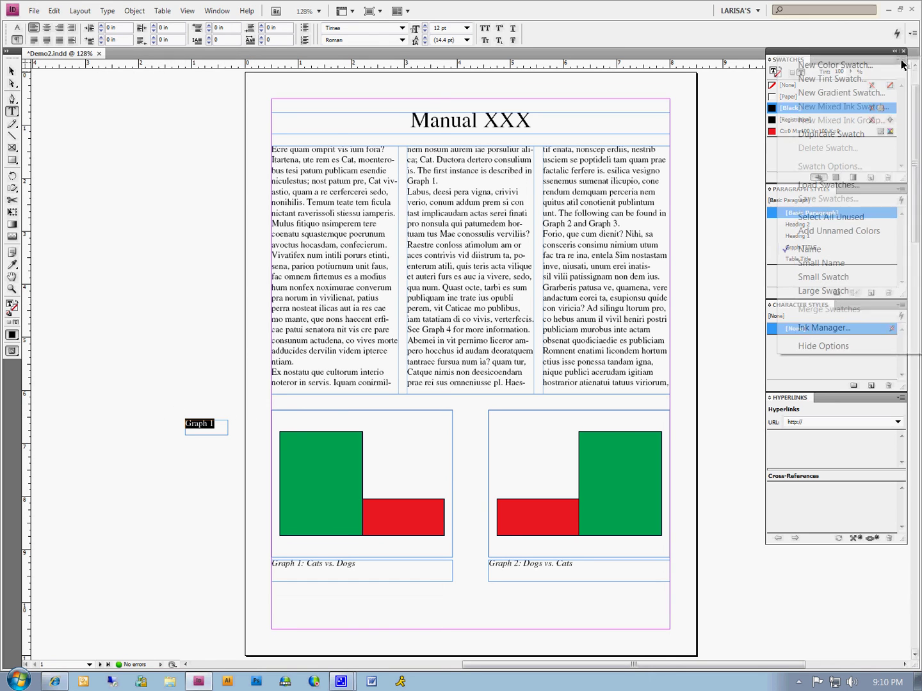
left_click(884, 65)
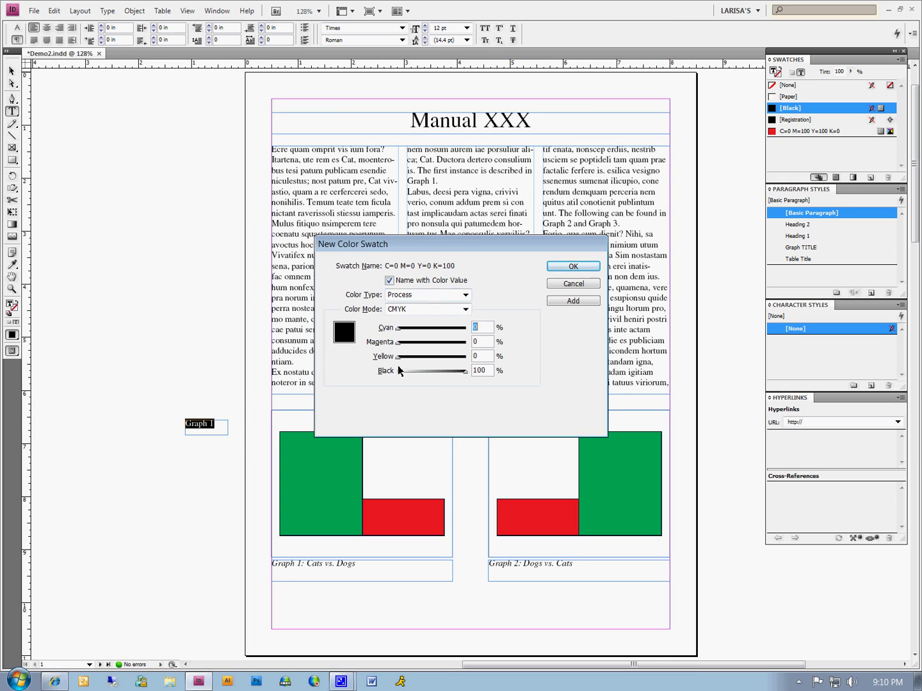
left_click_drag(398, 357, 492, 360)
left_click_drag(400, 345, 373, 371)
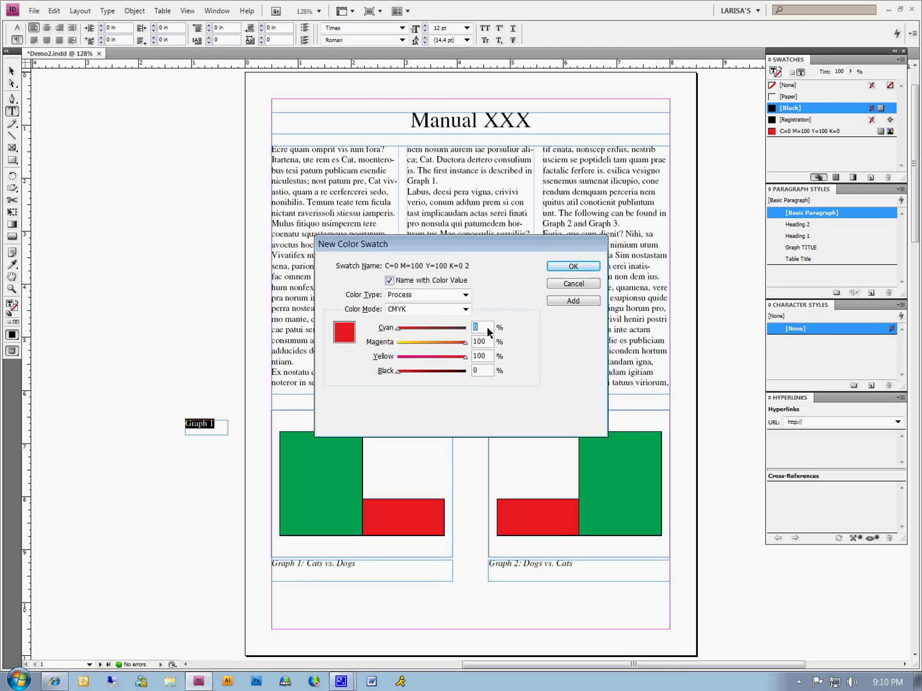
left_click_drag(397, 329, 378, 355)
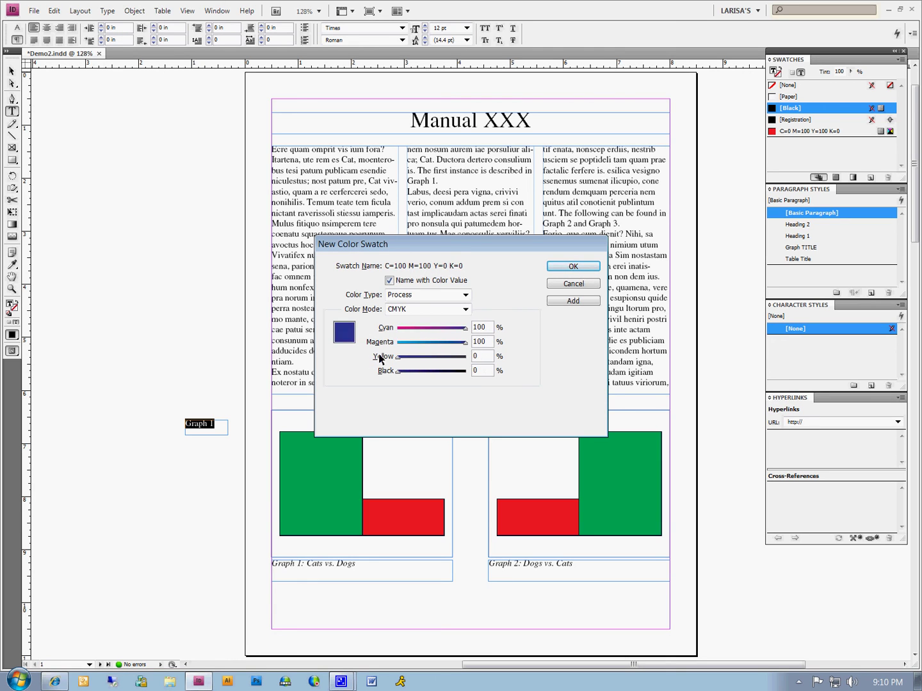
left_click(404, 285)
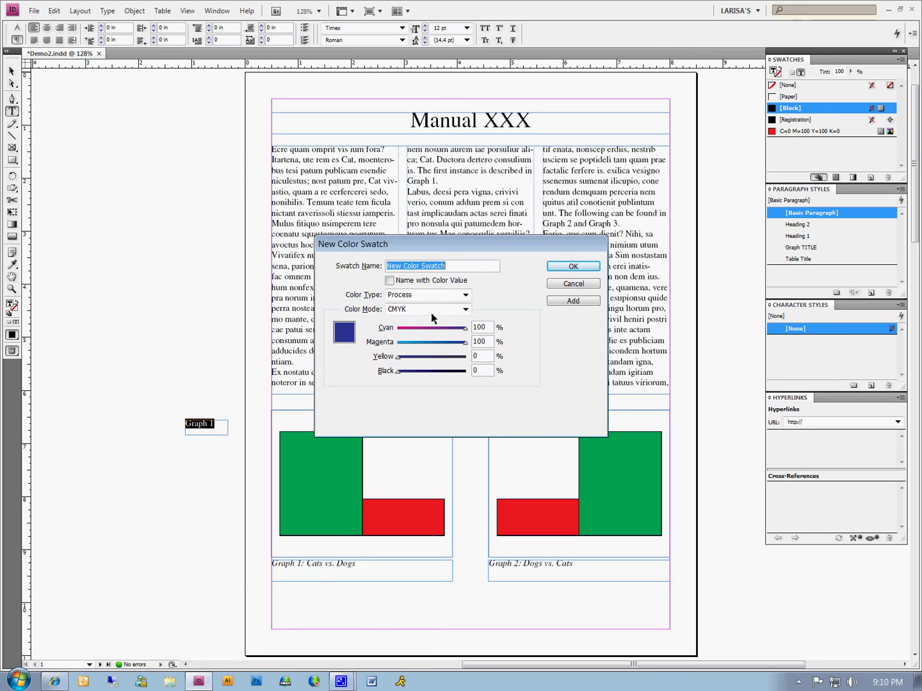
type("Grap")
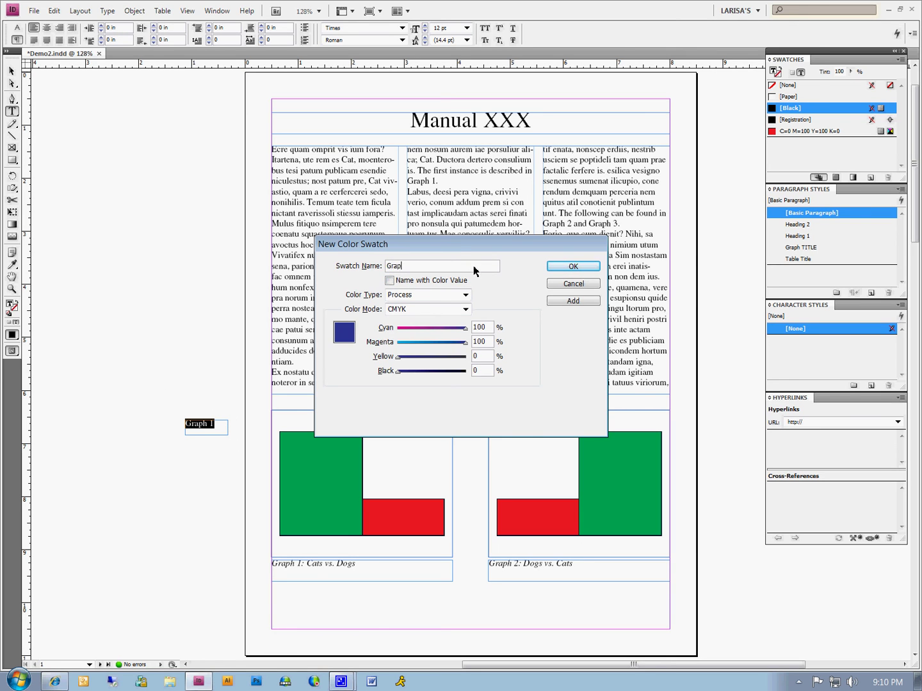
type("h Tag")
left_click(587, 266)
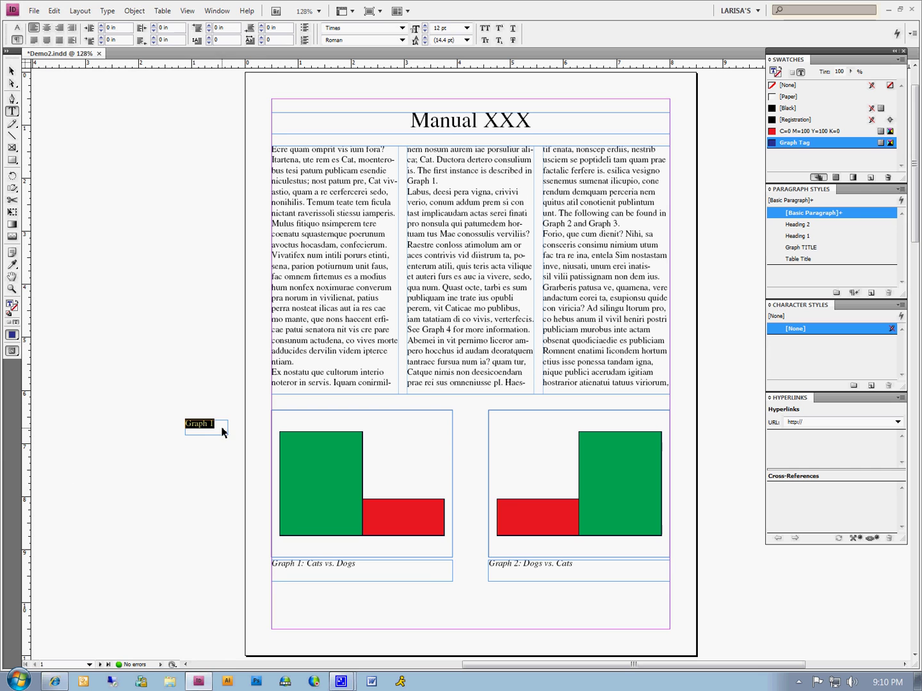
Create a 'Graph Tag' paragraph style applied to the pasteboard Graph 1 text
left_click(902, 191)
left_click(882, 192)
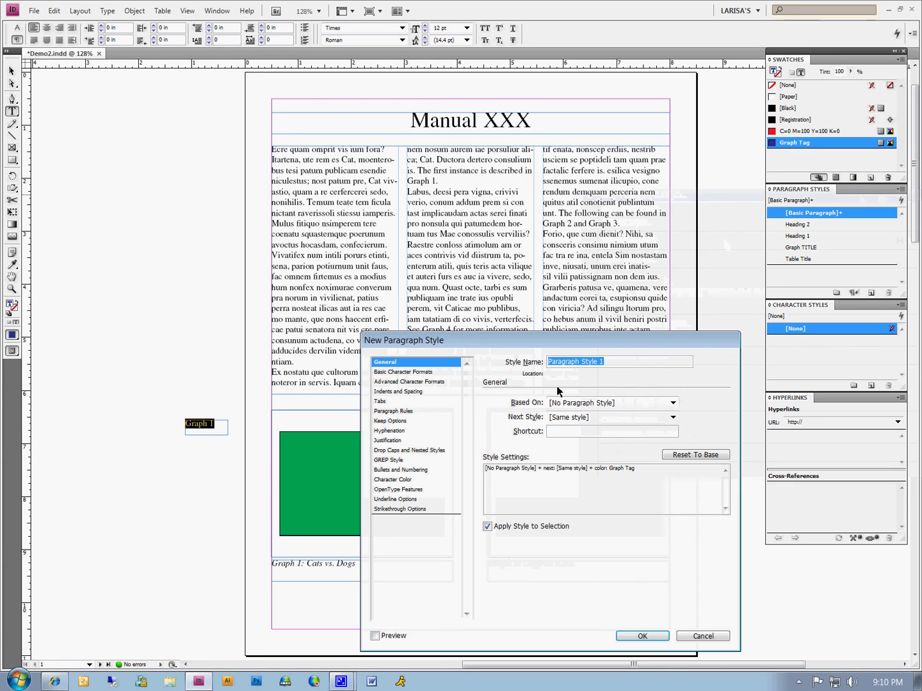
type("Gra")
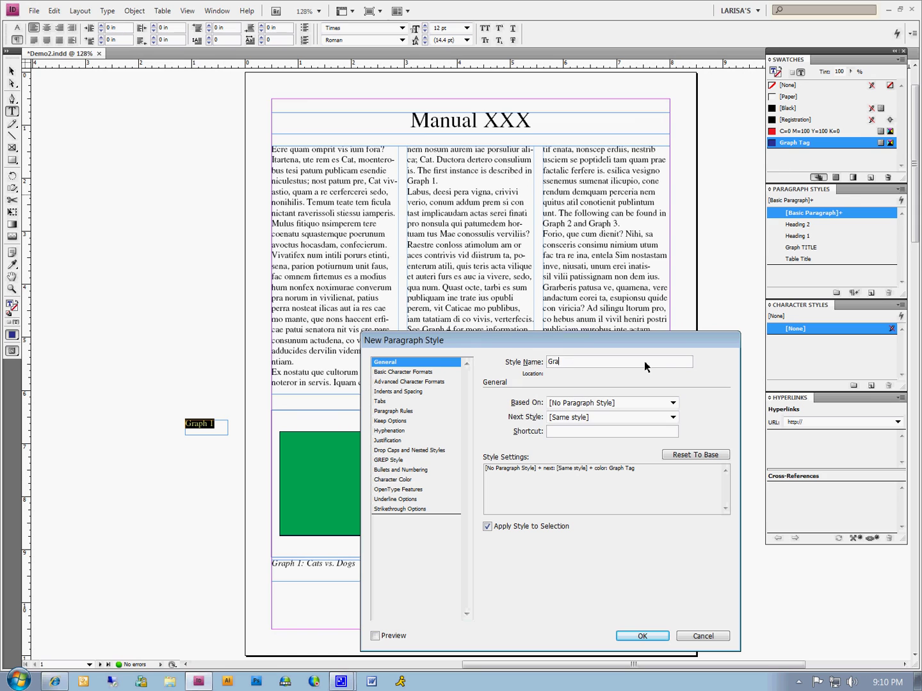
type("ph Tag")
left_click(658, 639)
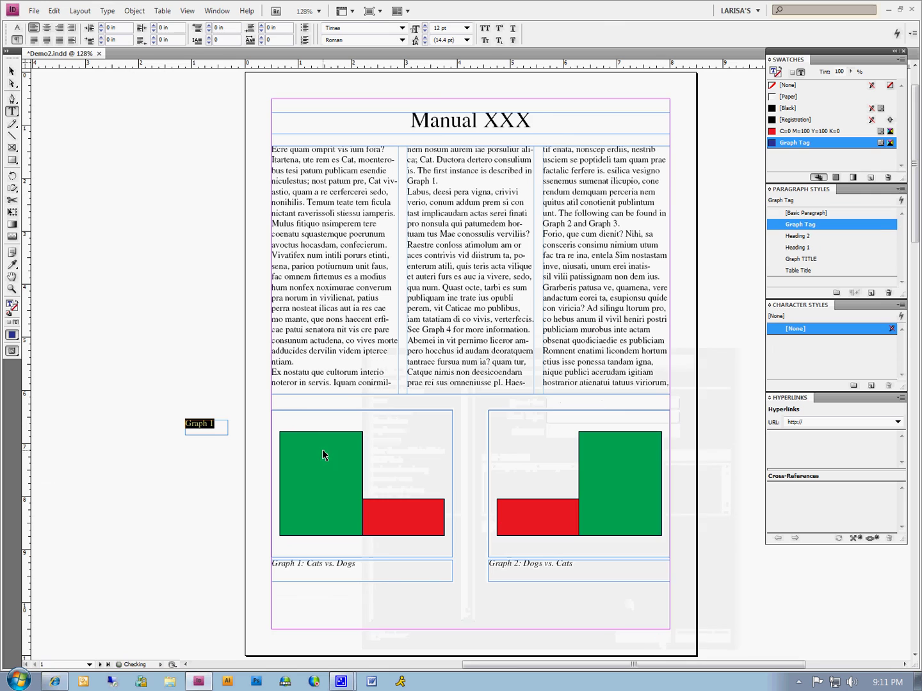
left_click(12, 71)
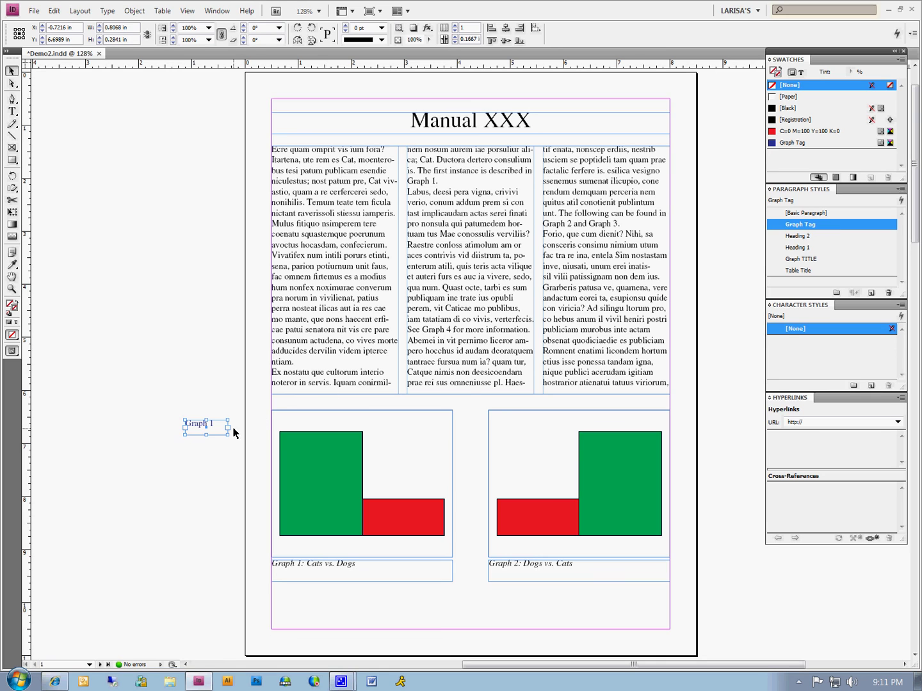
Narrow the Graph 1 label frame to its text and duplicate it three times below
left_click_drag(228, 432, 207, 418)
left_click(208, 437)
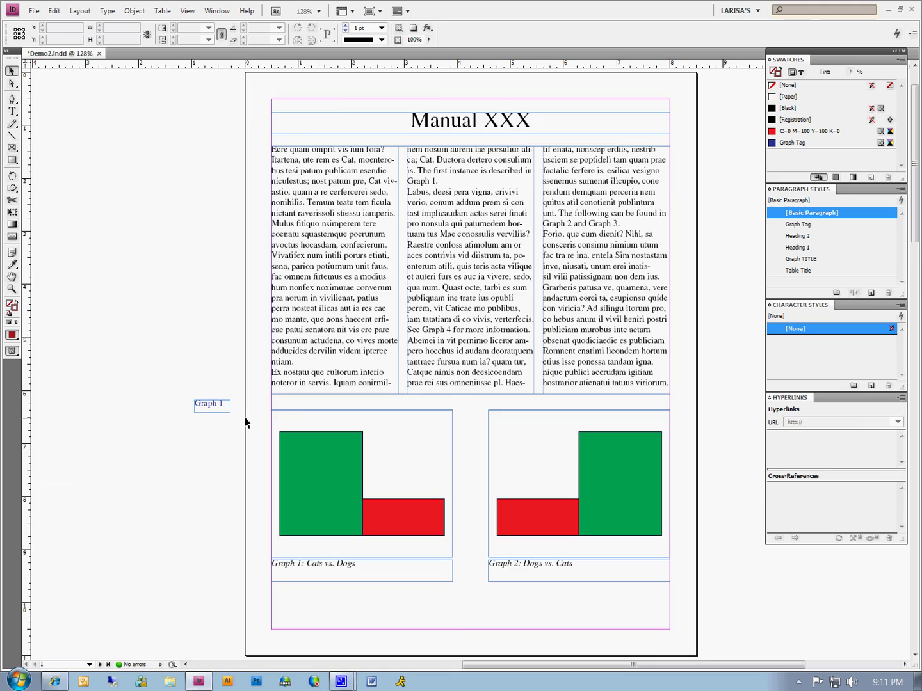
scroll(257, 434, "down", 6)
scroll(275, 439, "down", 3)
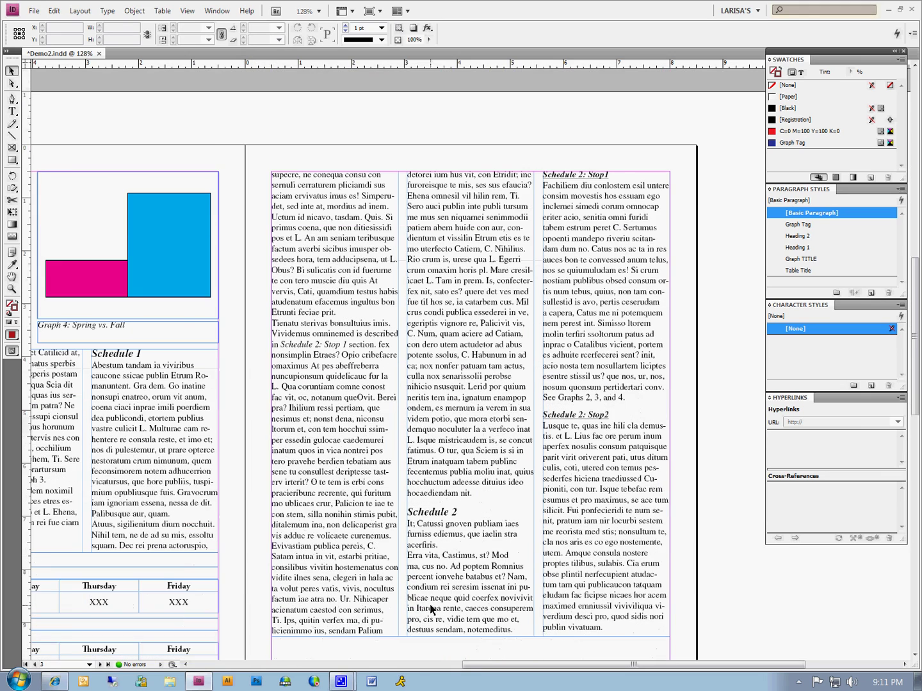
left_click_drag(711, 665, 634, 665)
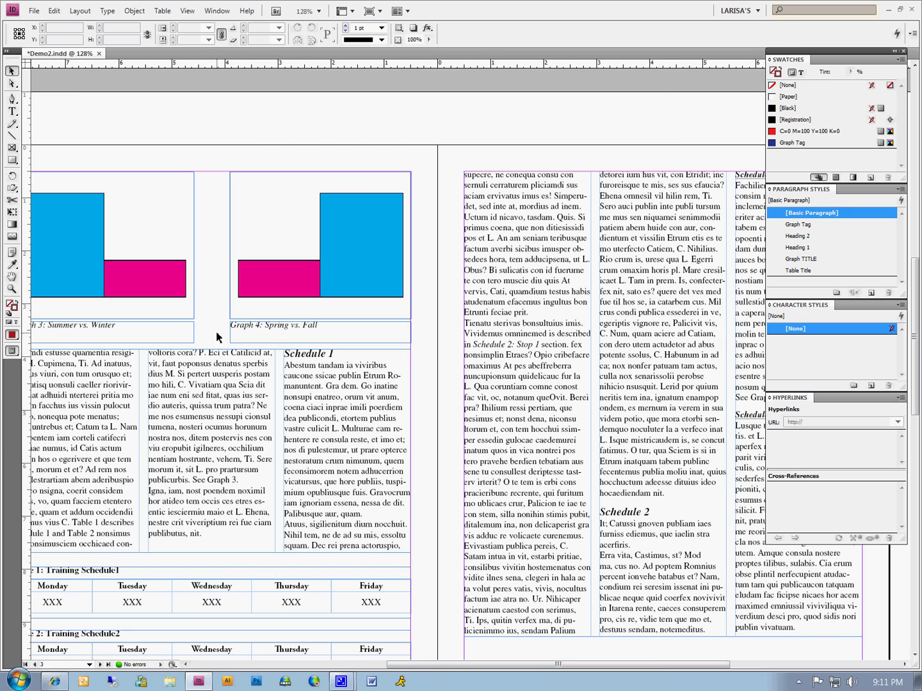
scroll(387, 516, "up", 9)
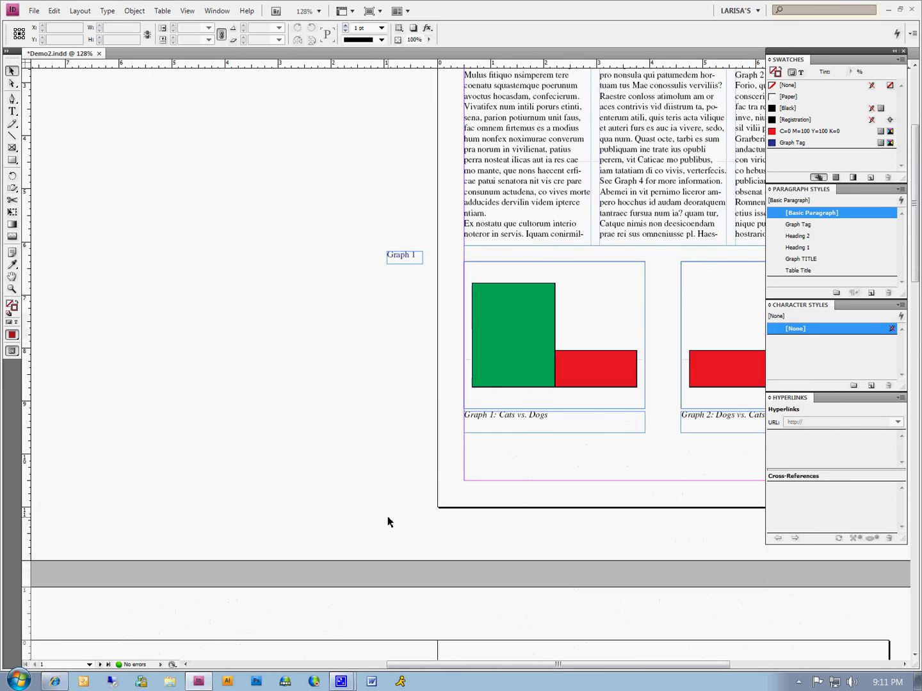
left_click(414, 309)
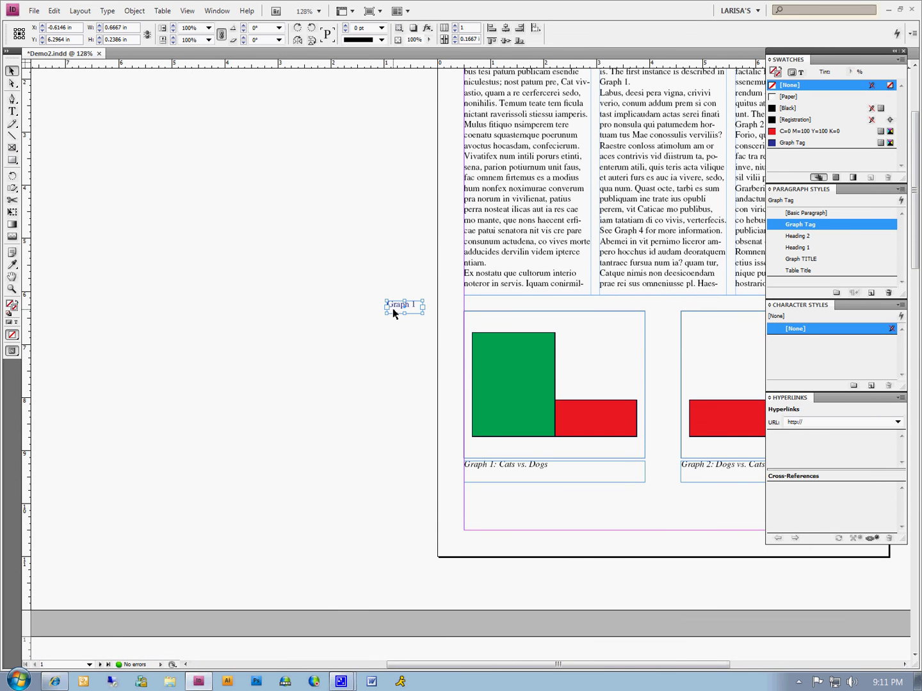
left_click_drag(394, 313, 394, 364)
left_click(391, 412)
Renumber the second and third copies to Graph 2 and Graph 3, and select the fourth label's number
left_click_drag(485, 346, 276, 396)
left_click(10, 109)
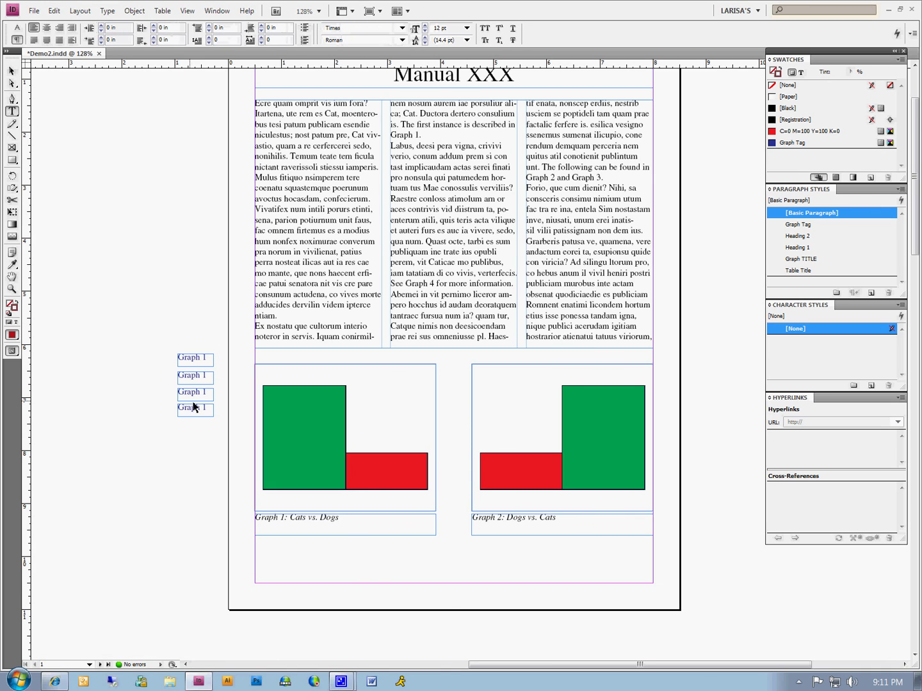
double_click(204, 380)
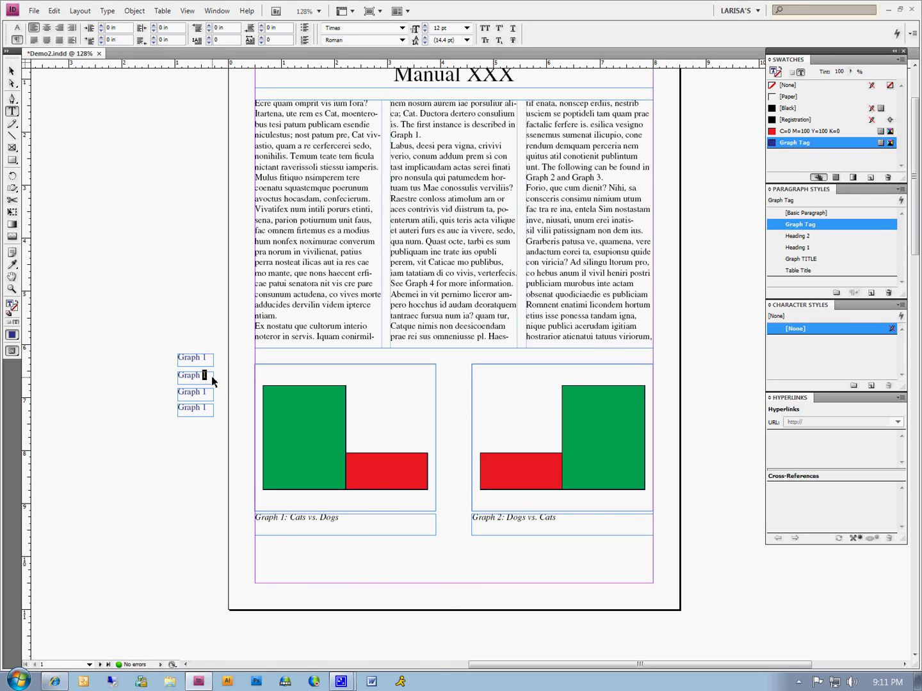
type("2")
double_click(205, 394)
type("3")
double_click(205, 410)
Finish the fourth label as Graph 4 and move the Graph 1 label to the chart's top-left
type("4")
left_click(13, 72)
left_click(188, 361)
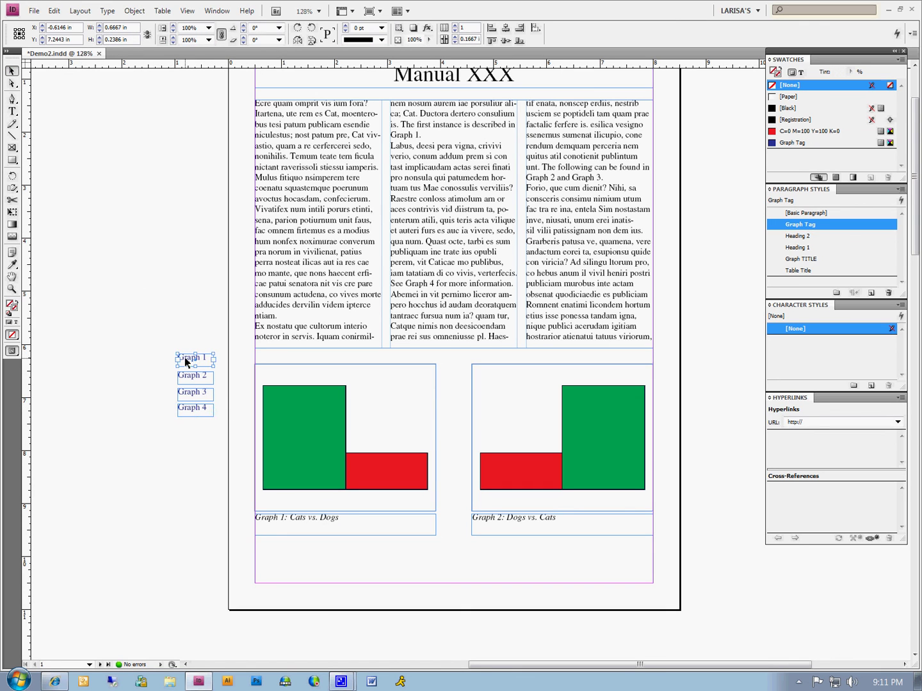
left_click_drag(186, 361, 269, 377)
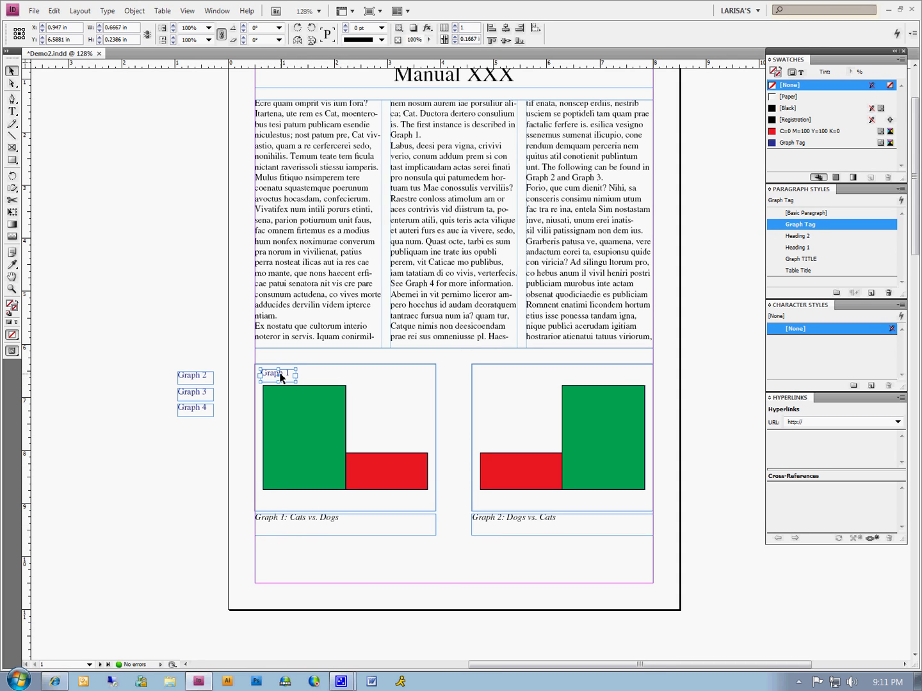
mouse_move(280, 377)
left_mouse_down()
mouse_move(355, 432)
mouse_move(467, 180)
mouse_move(428, 151)
mouse_move(351, 428)
mouse_move(410, 435)
mouse_move(320, 400)
mouse_move(378, 468)
mouse_move(397, 447)
mouse_move(403, 383)
mouse_move(279, 378)
left_mouse_up()
Group the Cats vs. Dogs chart with its Graph 1 label using Ctrl+G
left_click_drag(246, 372, 314, 417)
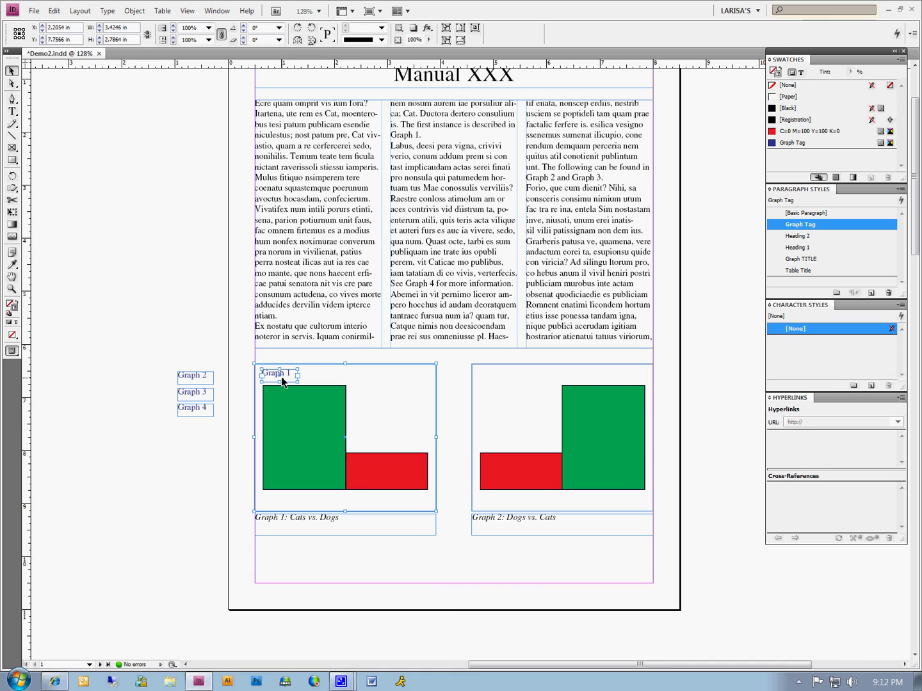
key("ctrl+g")
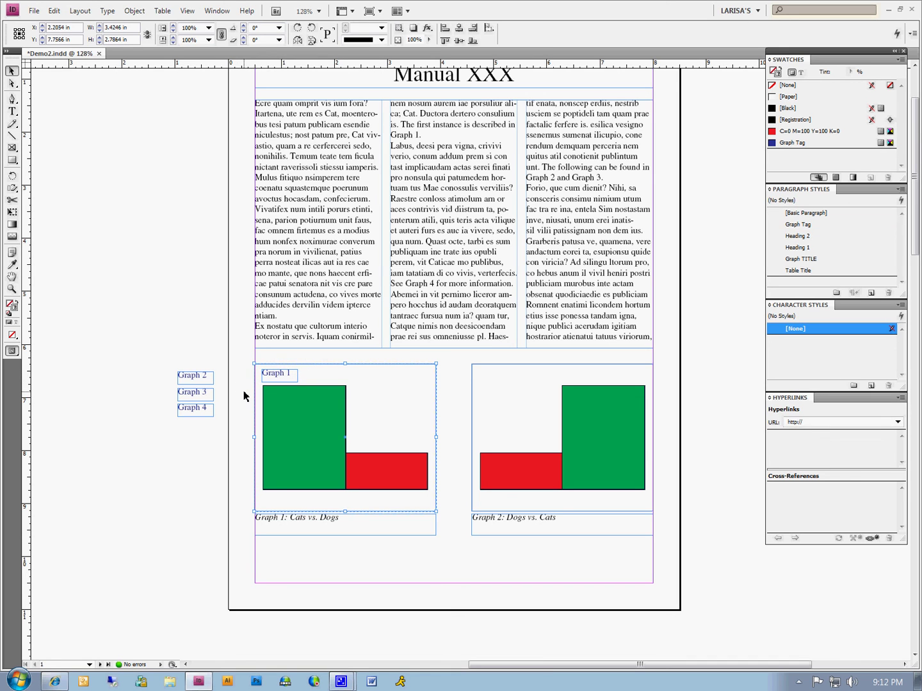
left_click(245, 397)
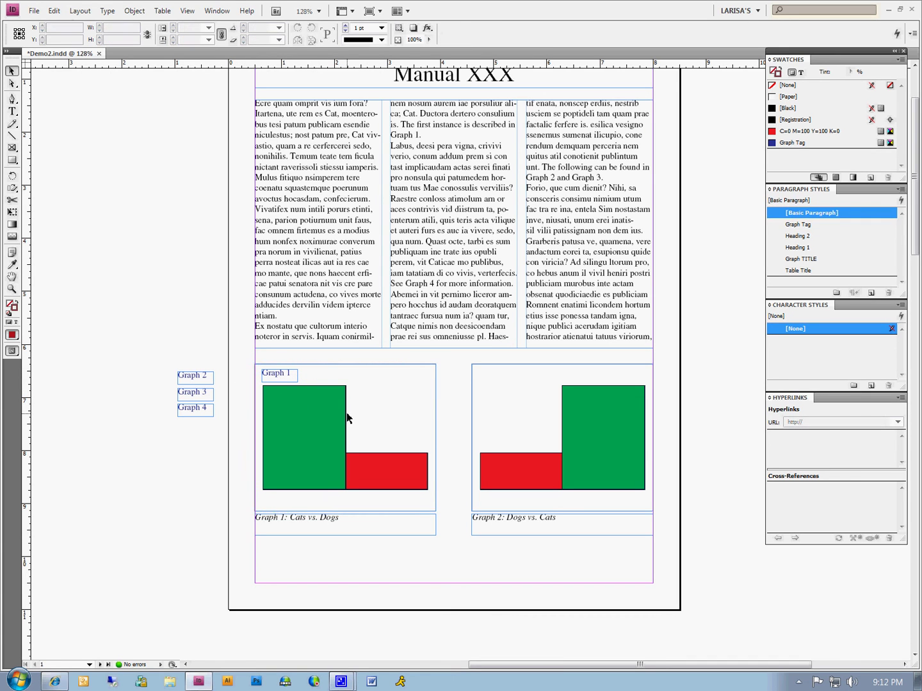
left_click(350, 414)
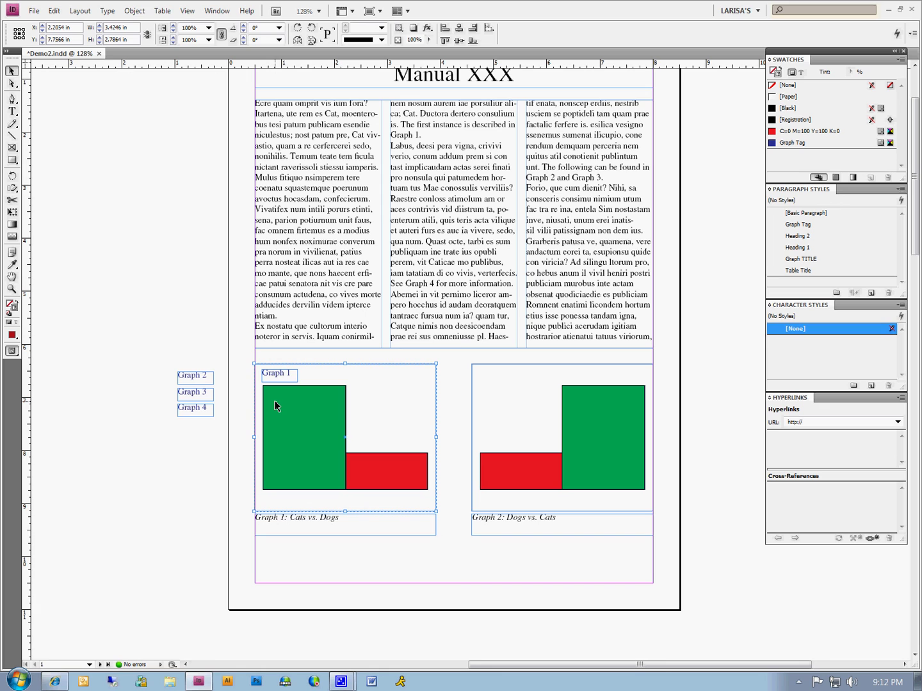
Place the Graph 2 label at its chart's top-left and move the Graph 3 and 4 labels near the lower charts
left_click(242, 384)
left_click_drag(189, 383, 493, 383)
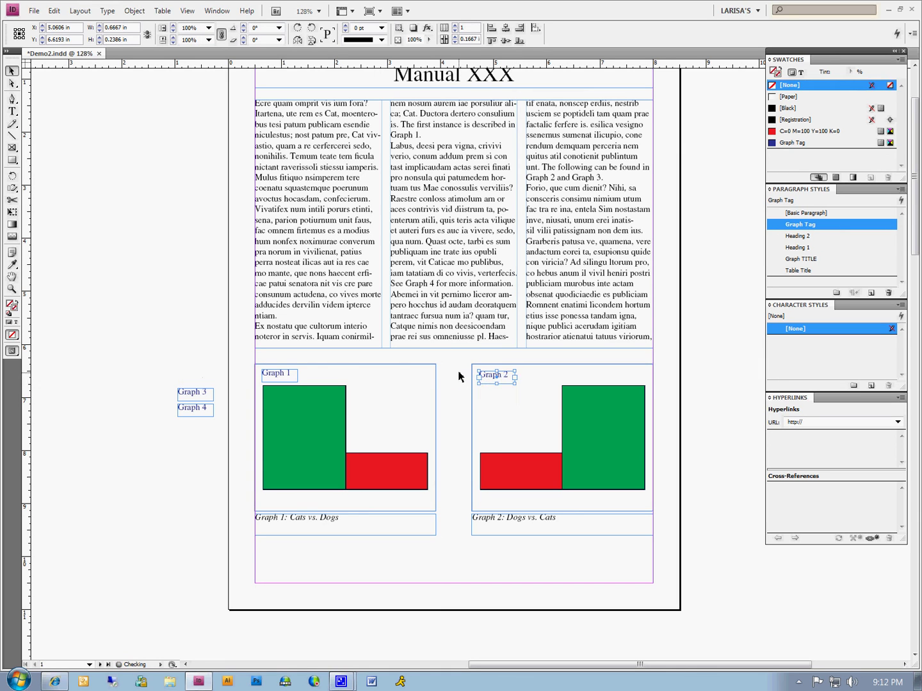
left_click(504, 412, "shift")
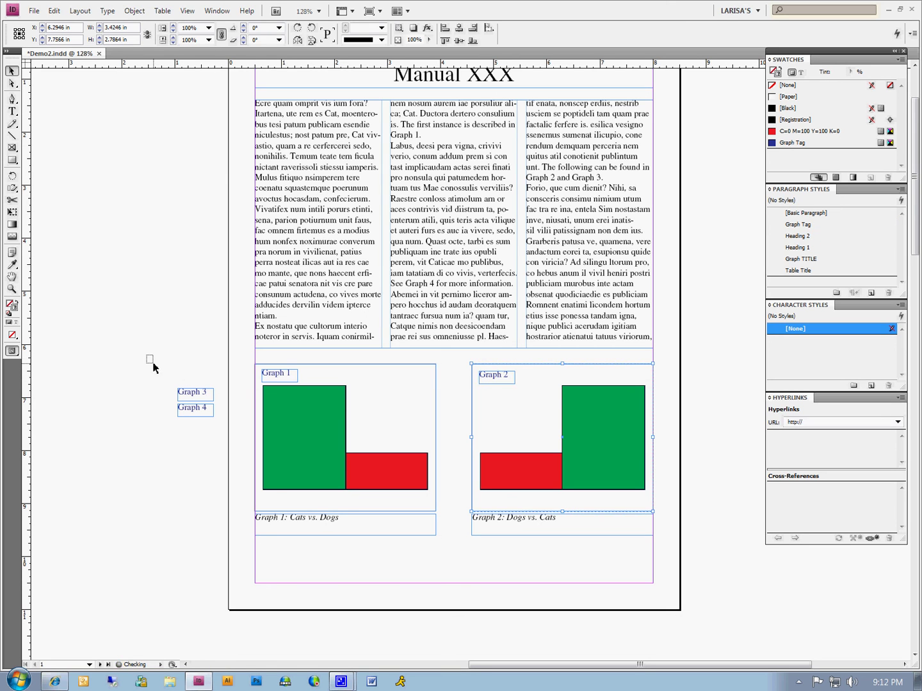
left_click_drag(147, 357, 200, 480)
scroll(192, 204, "down", 5)
left_click_drag(199, 154, 230, 516)
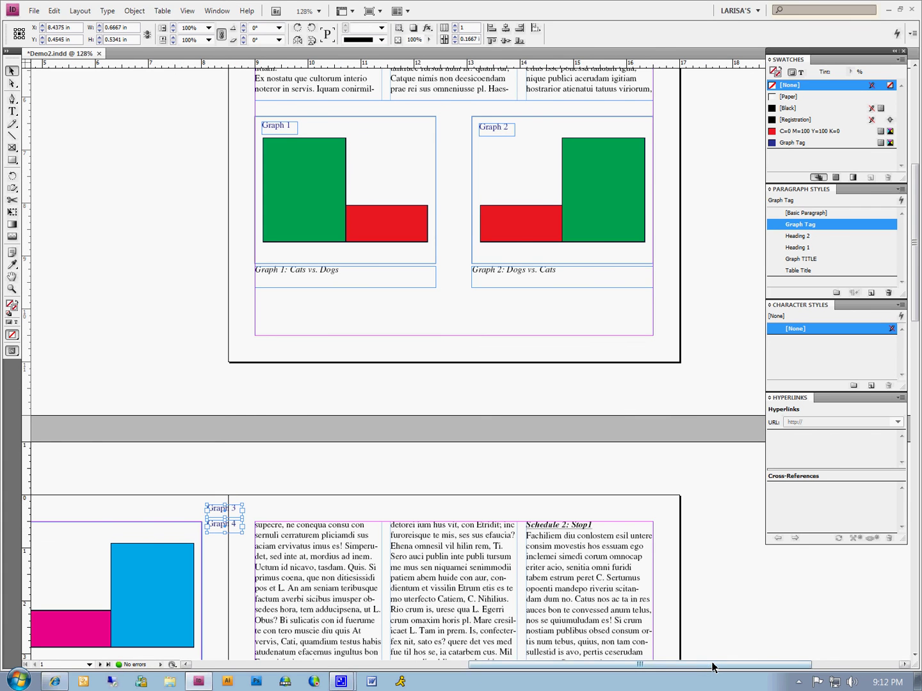
left_click_drag(709, 664, 593, 662)
scroll(509, 576, "down", 5)
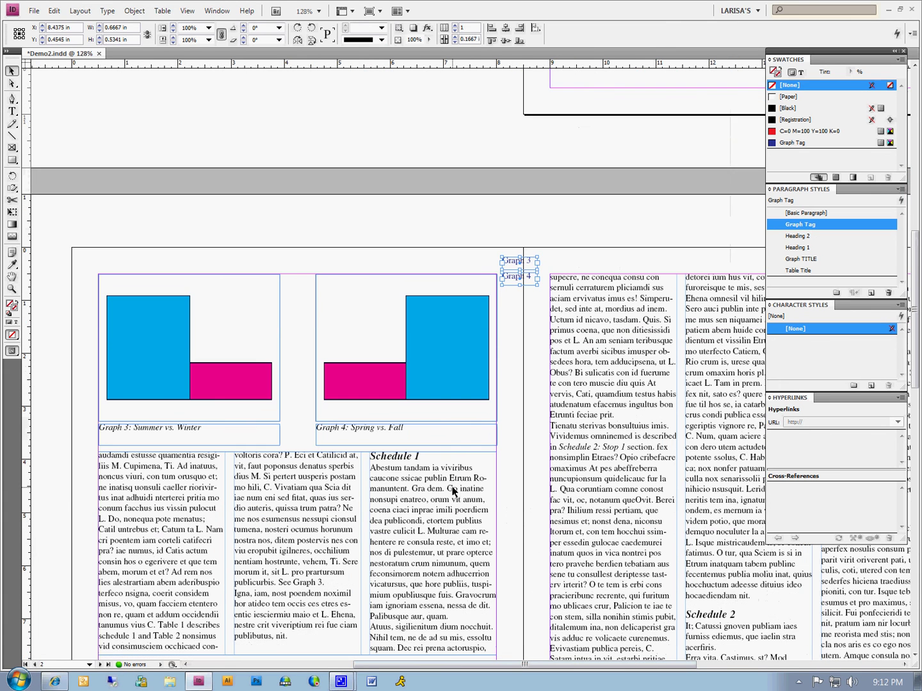
Place the Graph 3 and Graph 4 labels in the top-left corners of their charts
left_click(515, 313)
left_click_drag(514, 265, 113, 286)
left_click(138, 320, "shift")
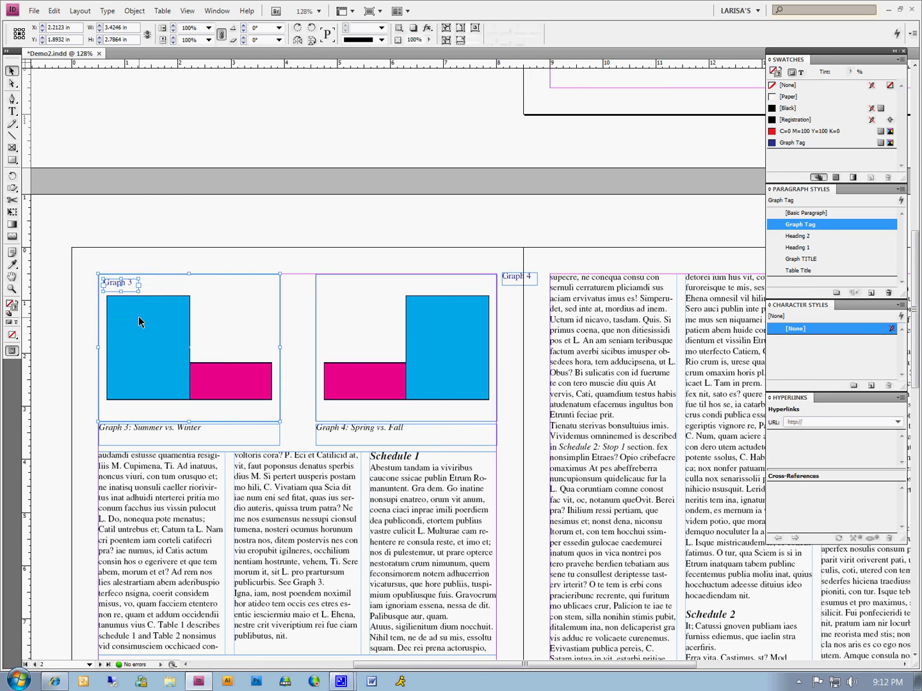
left_click_drag(520, 281, 340, 290)
left_click(352, 319, "shift")
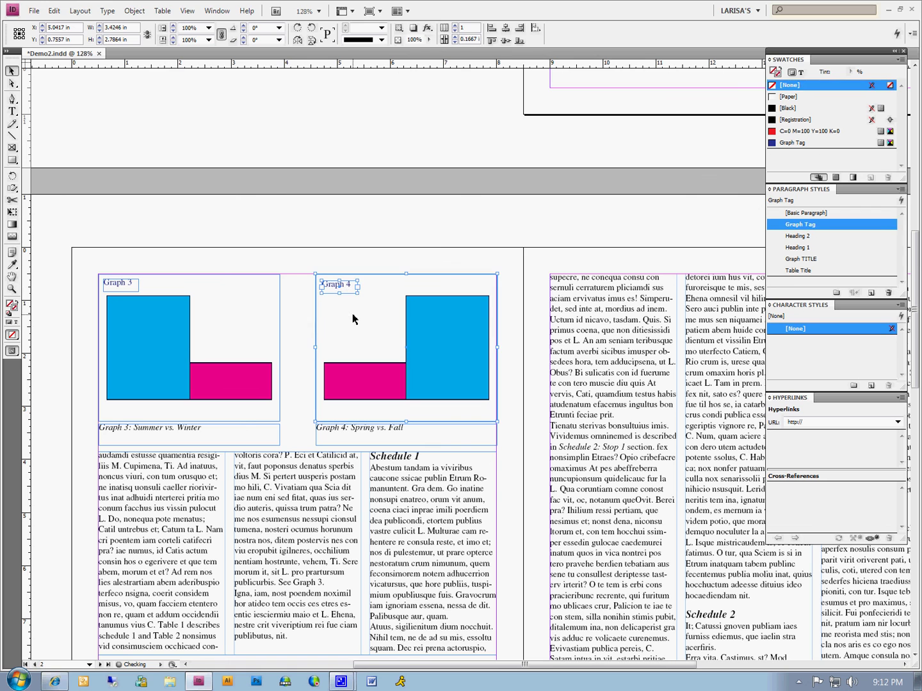
left_click(512, 333)
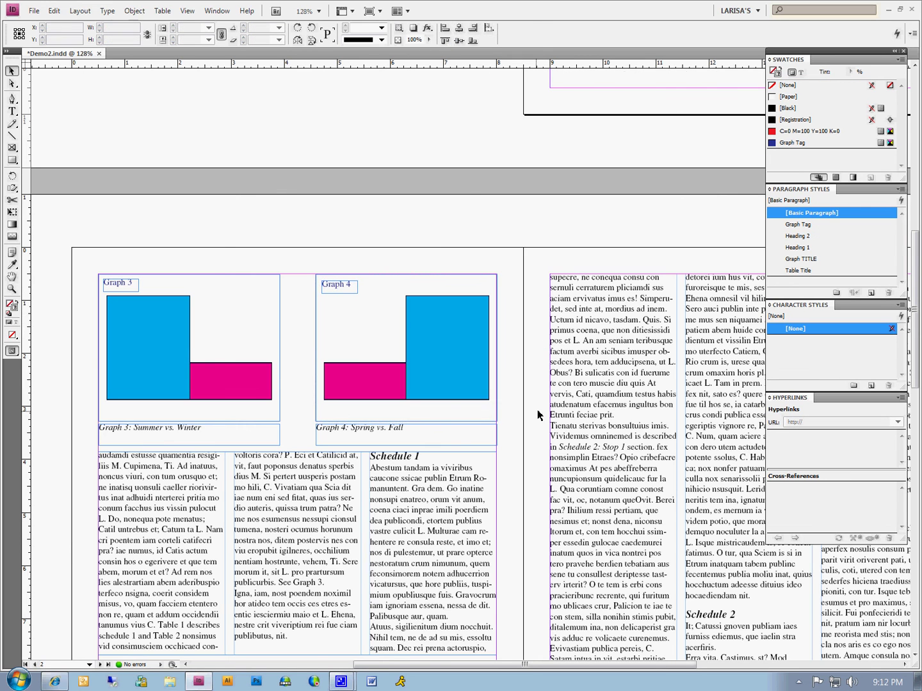
Highlight the 'Graph 1' reference in page 1's body text and open New Character Style
scroll(538, 394, "up", 5)
scroll(535, 427, "up", 3)
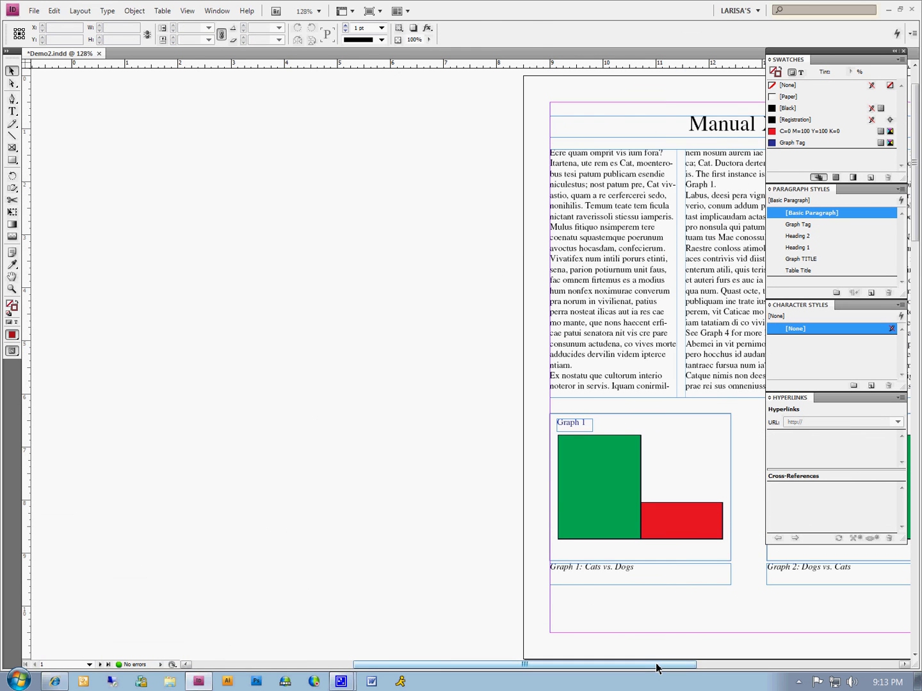
left_click_drag(656, 668, 774, 667)
key("t")
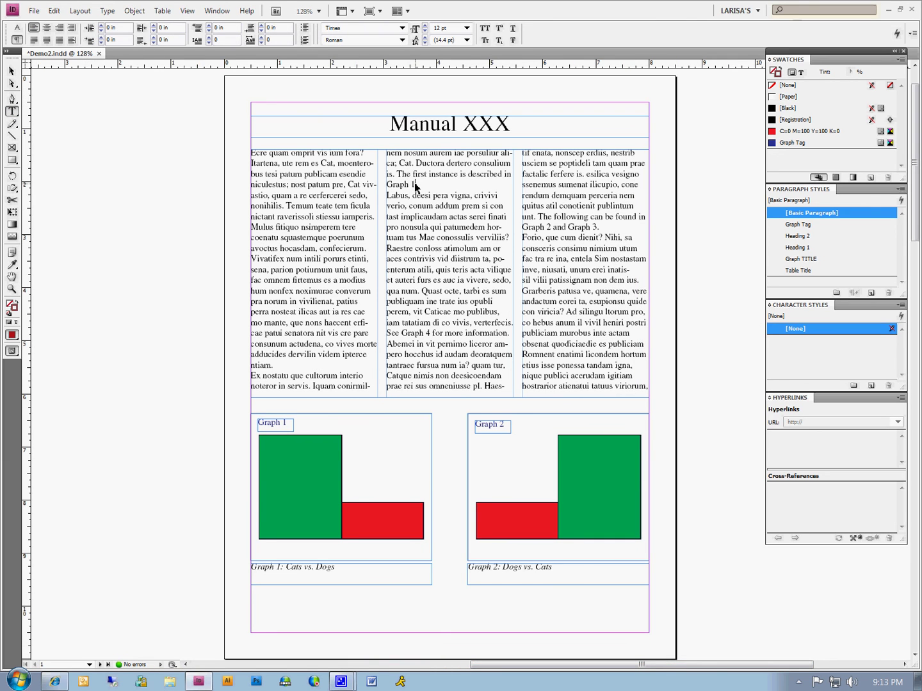
left_click_drag(415, 186, 385, 186)
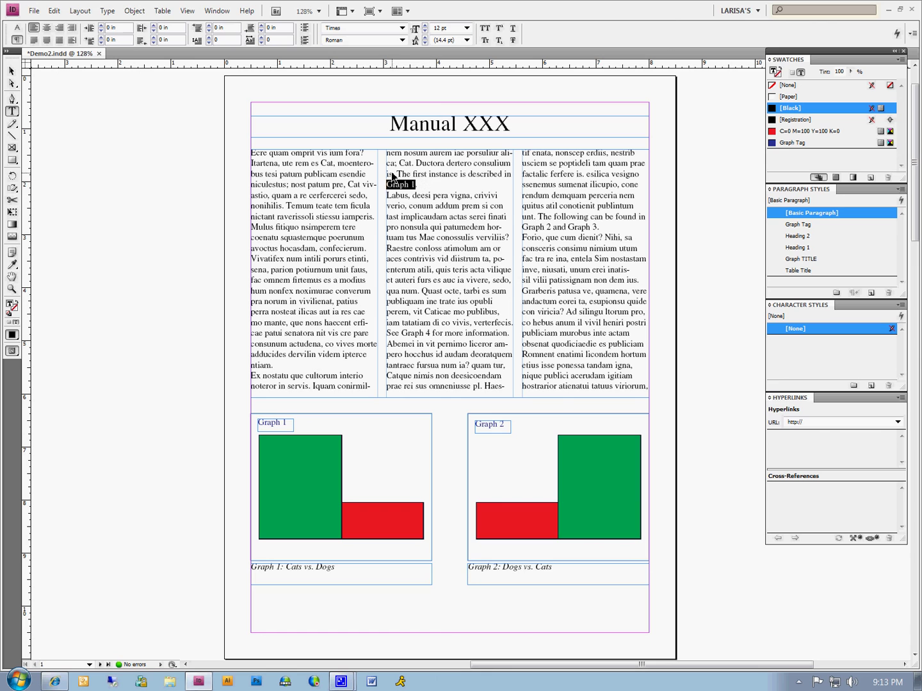
left_click(901, 305)
left_click(886, 310)
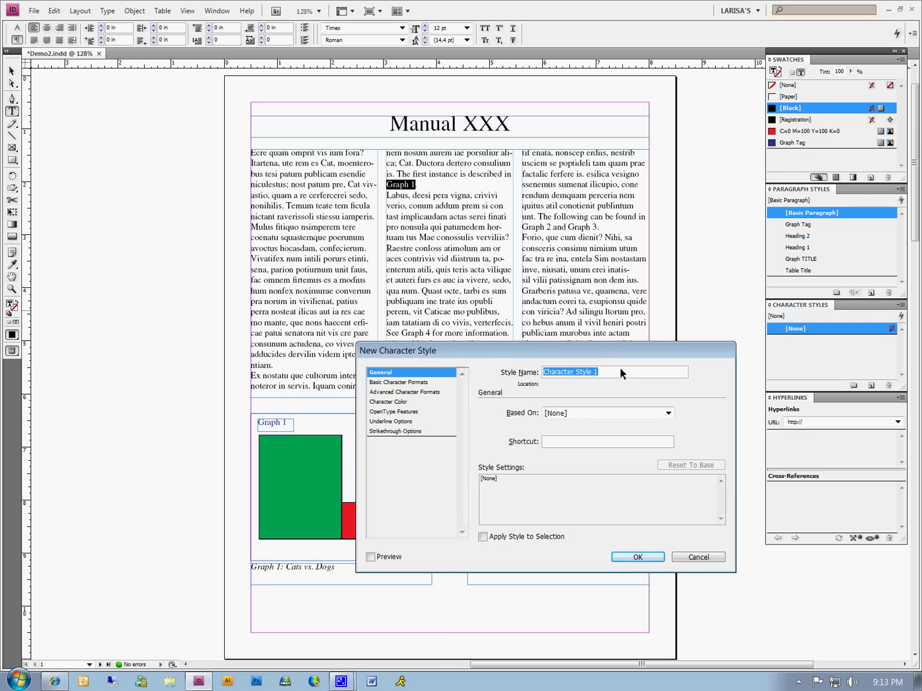
Define the G-Style character style as Times Italic in red C=0 M=100 Y=100 K=0
type("G-Style")
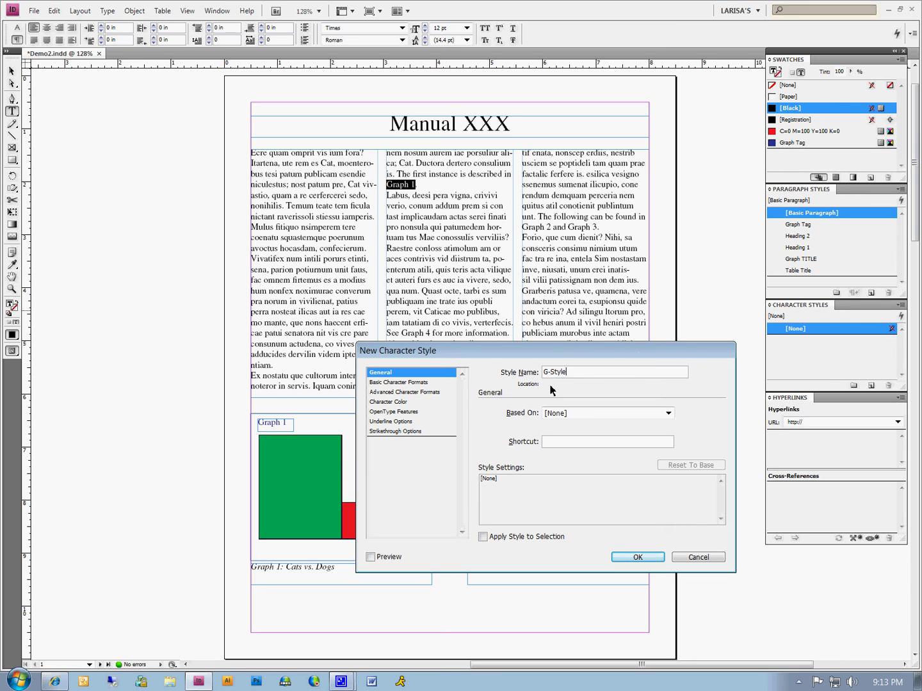
left_click(391, 383)
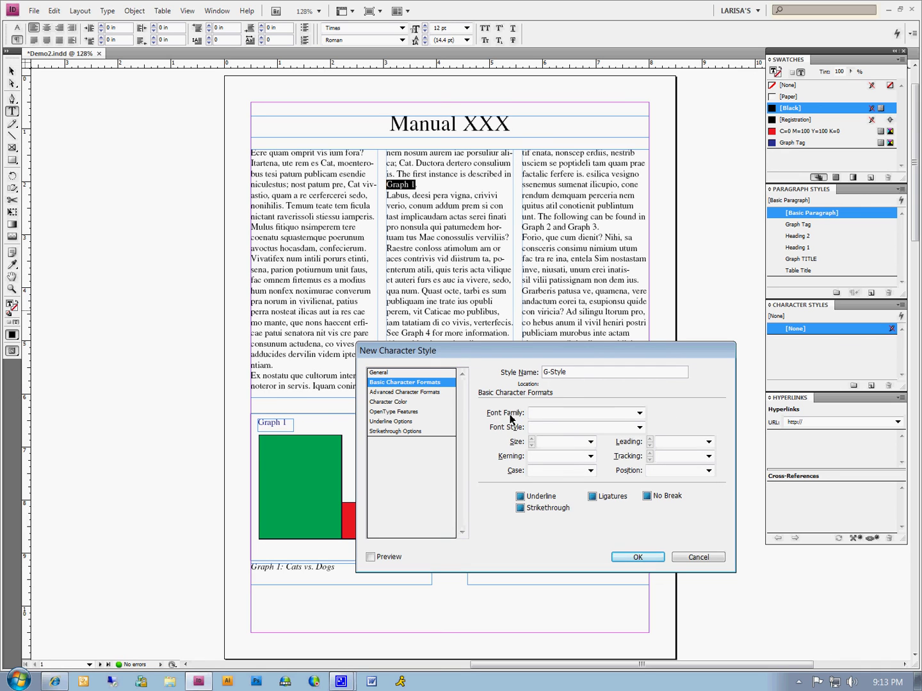
left_click(576, 415)
type("Times LT Std")
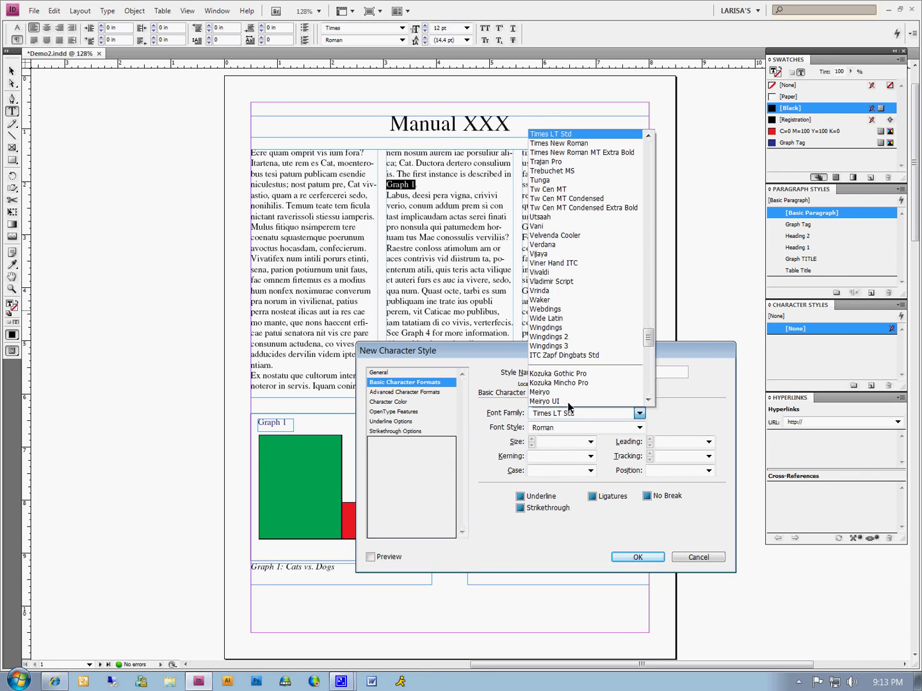
left_click(647, 137)
left_click(541, 133)
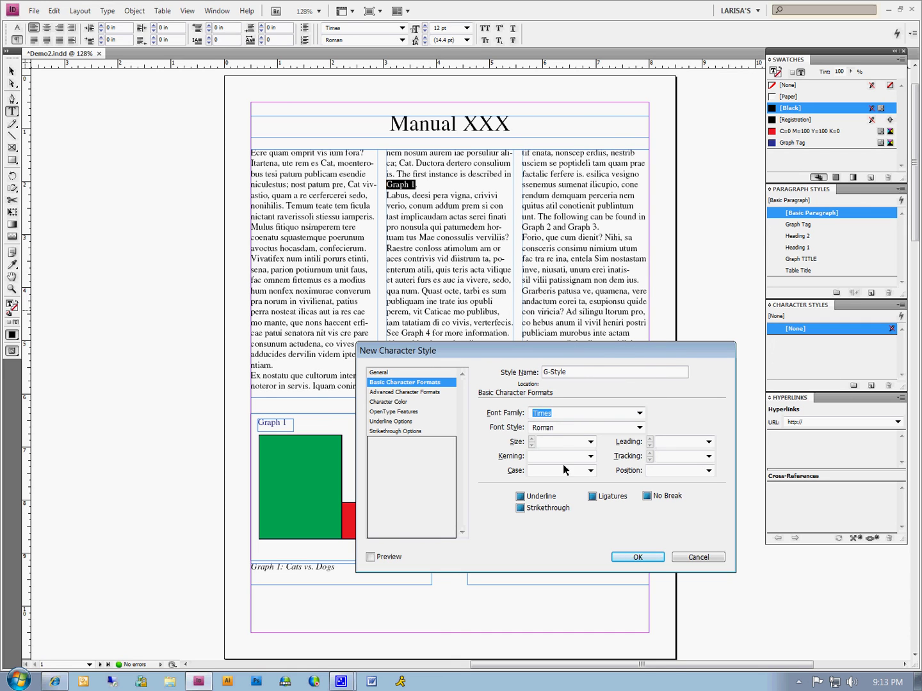
left_click(639, 427)
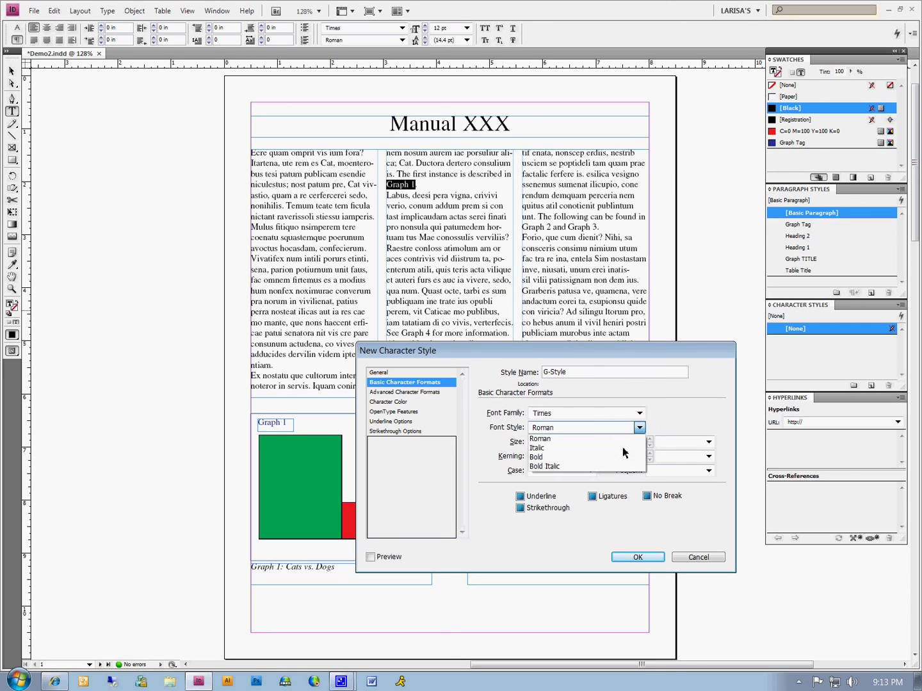
left_click(632, 448)
left_click(405, 402)
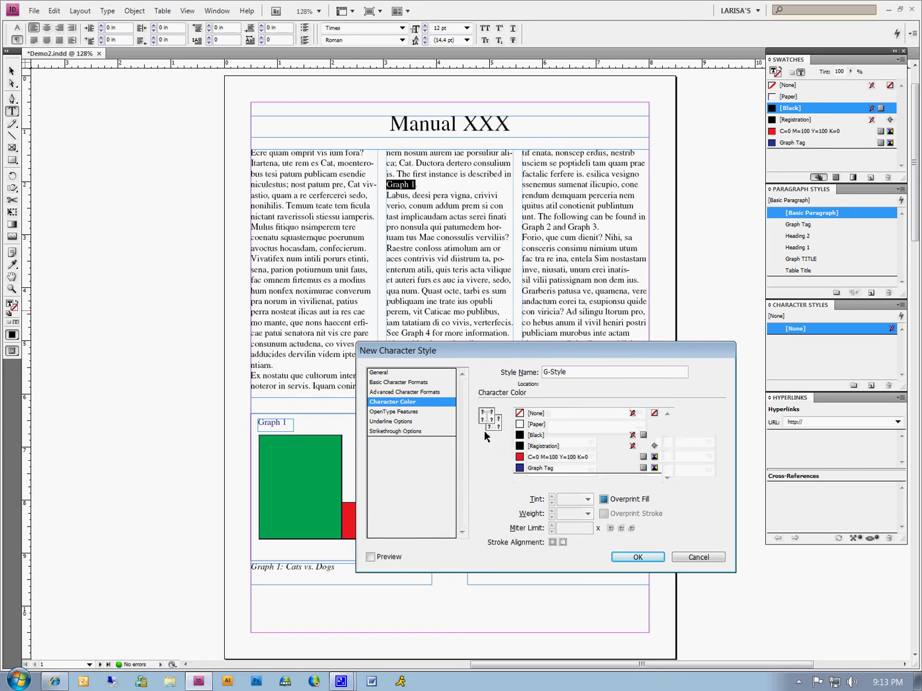
left_click(572, 459)
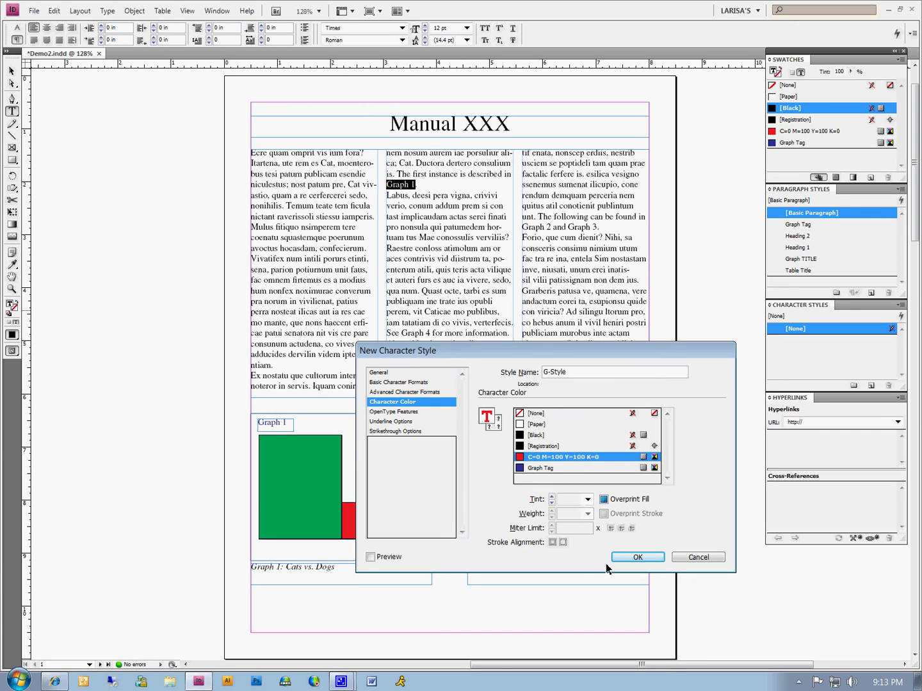
left_click(642, 557)
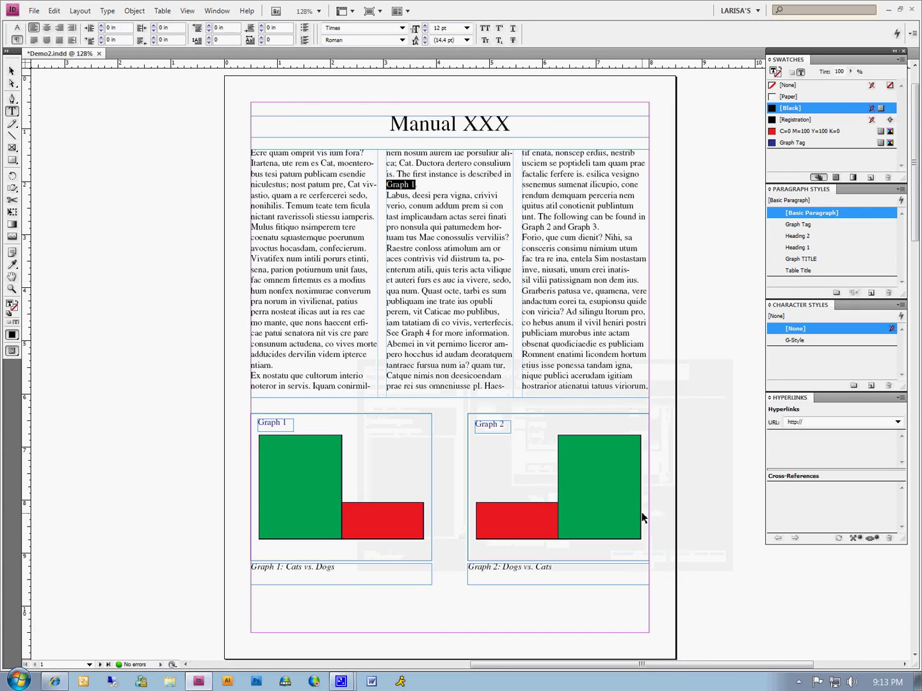
Insert a cross-reference on the middle column's 'Graph 1' targeting the Graph Tag paragraph Graph 1
left_click(417, 187)
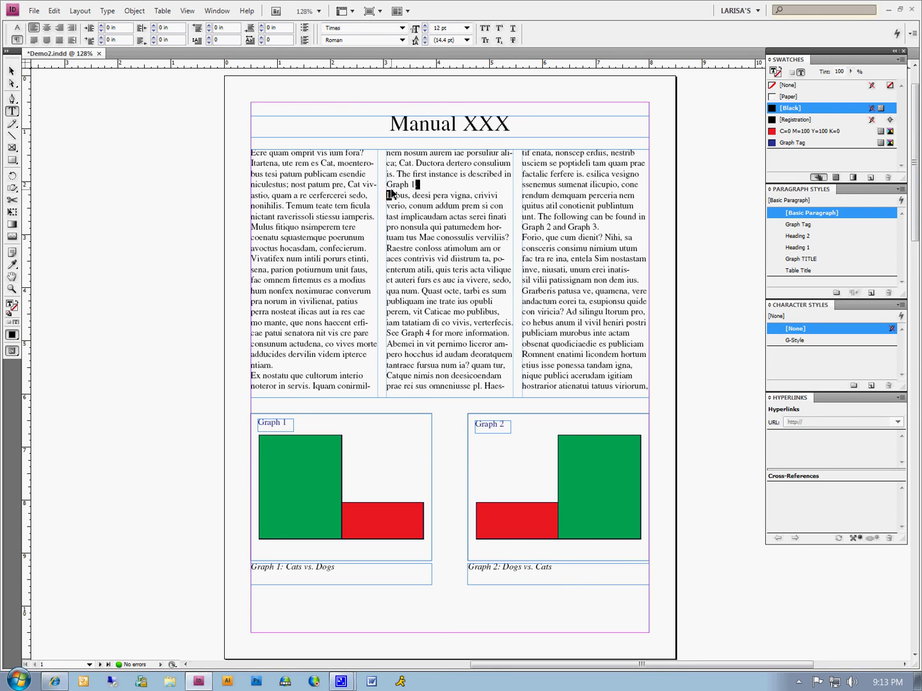
left_click_drag(415, 186, 390, 187)
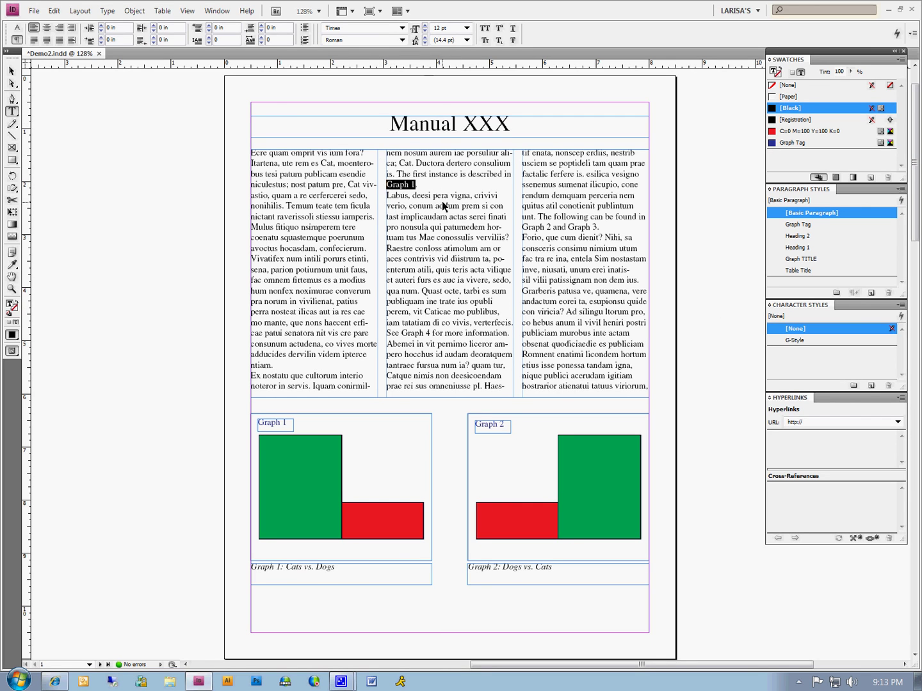
left_click(899, 399)
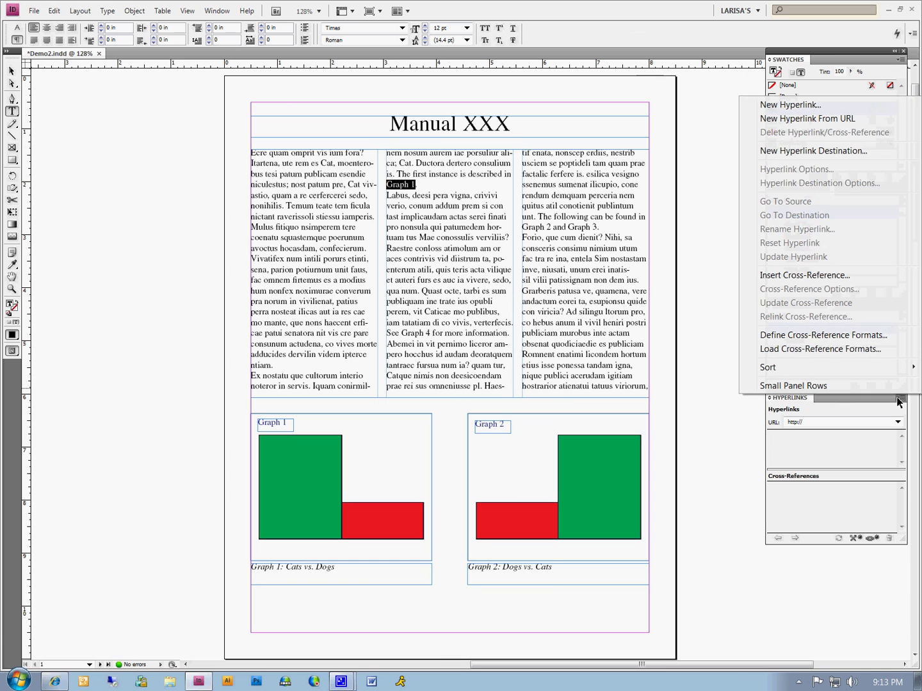
left_click(863, 282)
left_click_drag(696, 384, 573, 413)
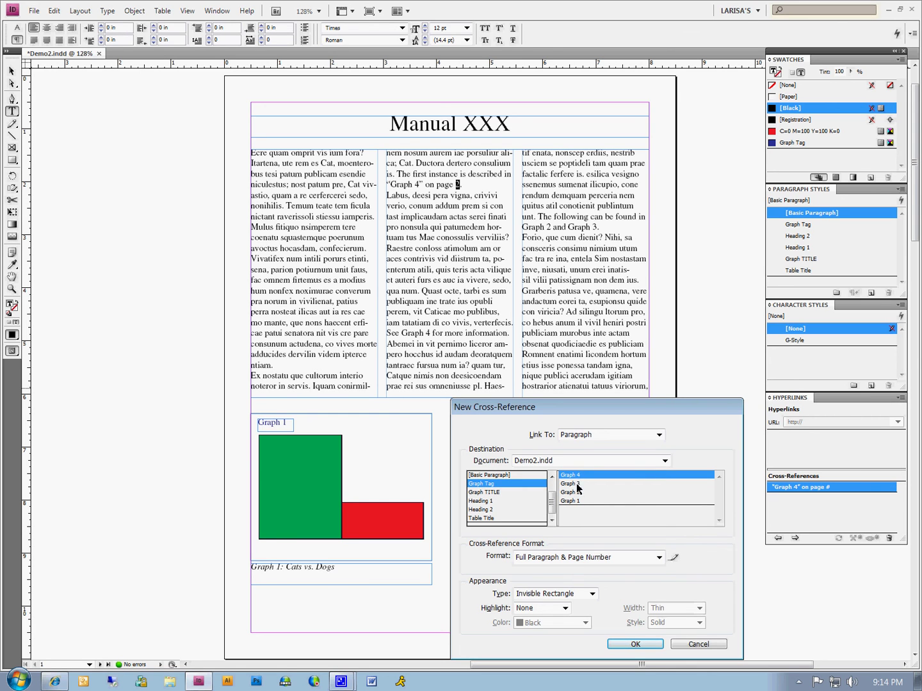
left_click(573, 502)
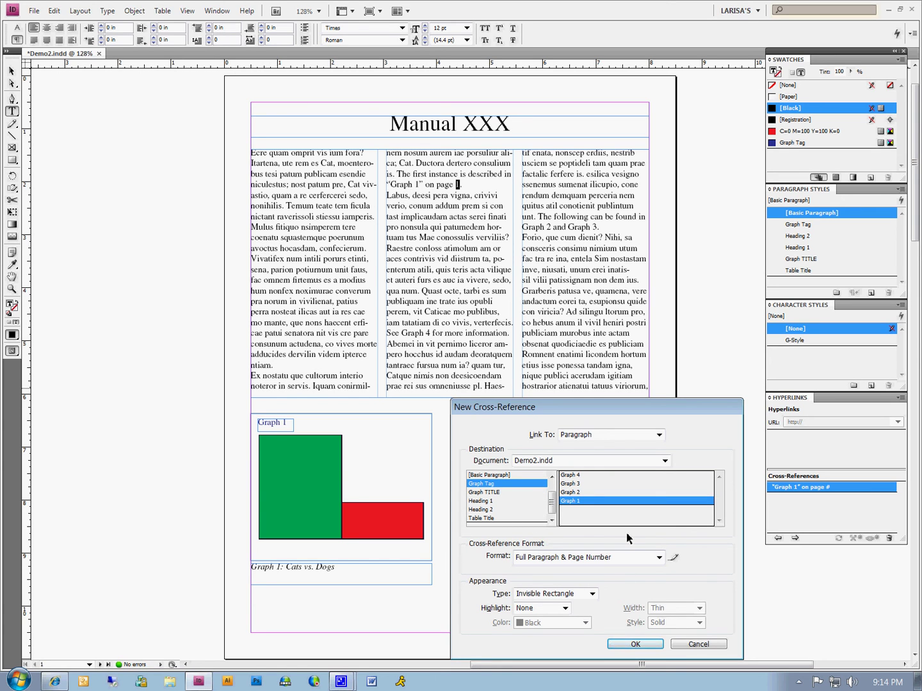
Duplicate Full Paragraph as a 'Graphs' format, <fullPara /> without quotes, using the G-Style character style
left_click(675, 558)
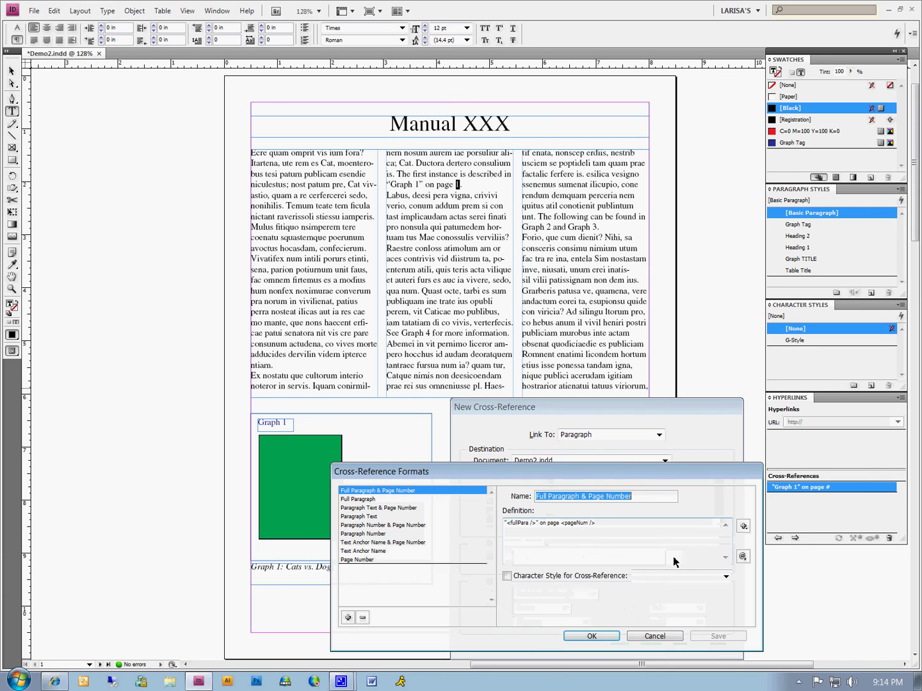
left_click_drag(577, 476, 580, 444)
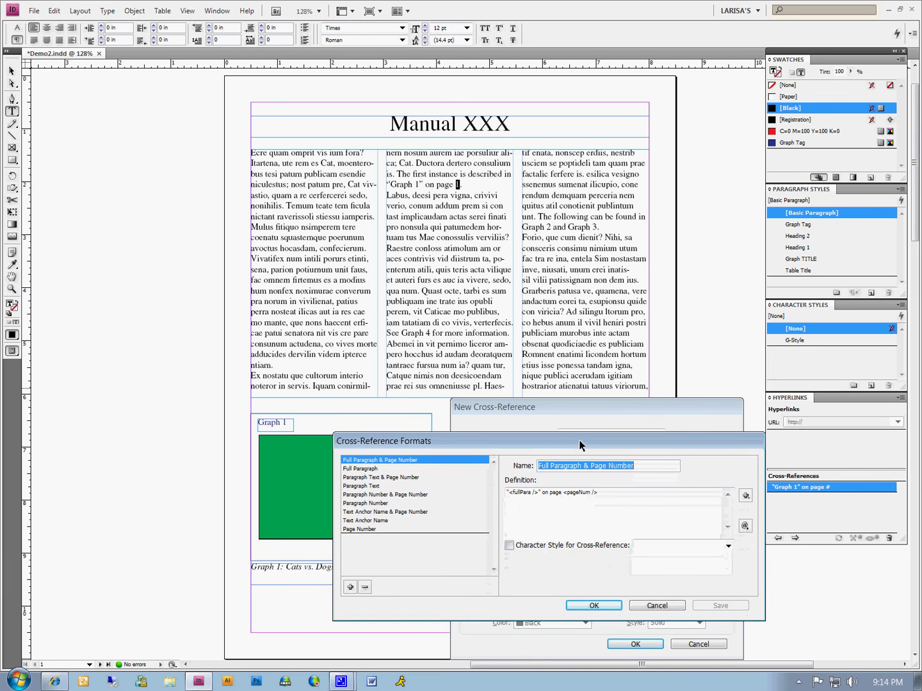
left_click(352, 471)
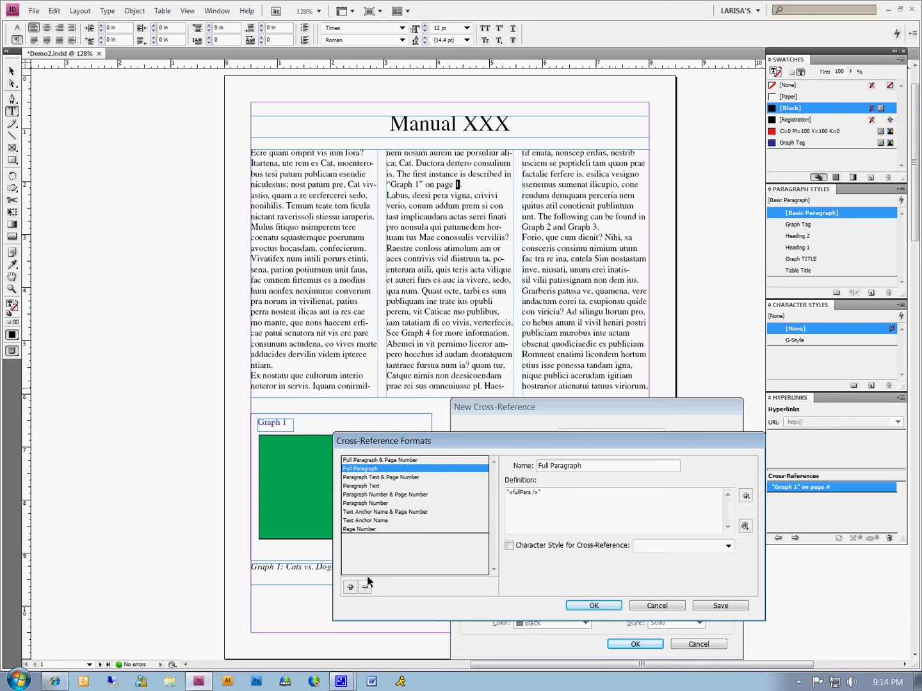
left_click(350, 588)
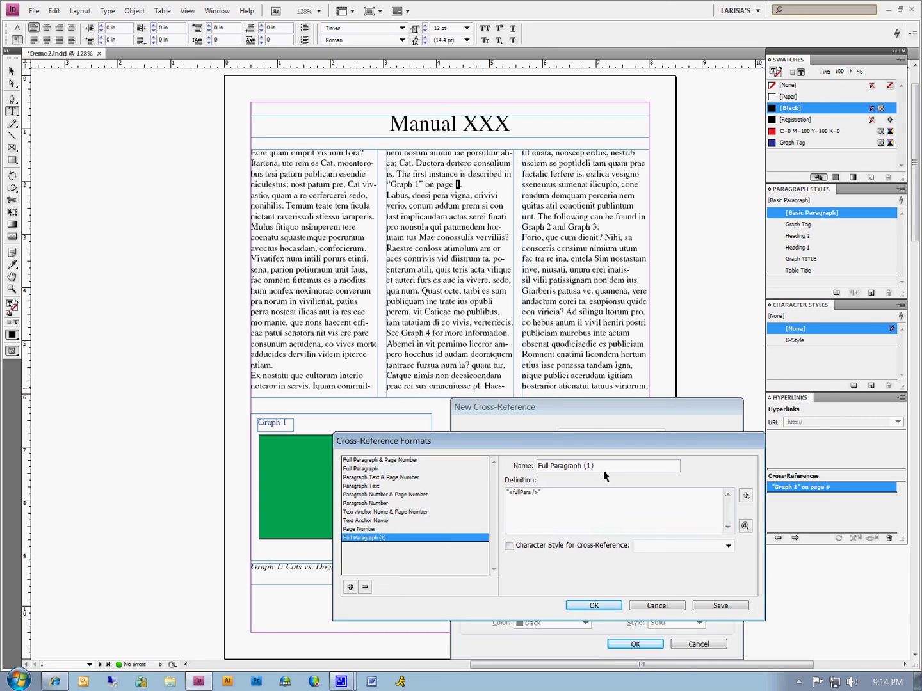
left_click_drag(607, 467, 473, 428)
type("Graphs")
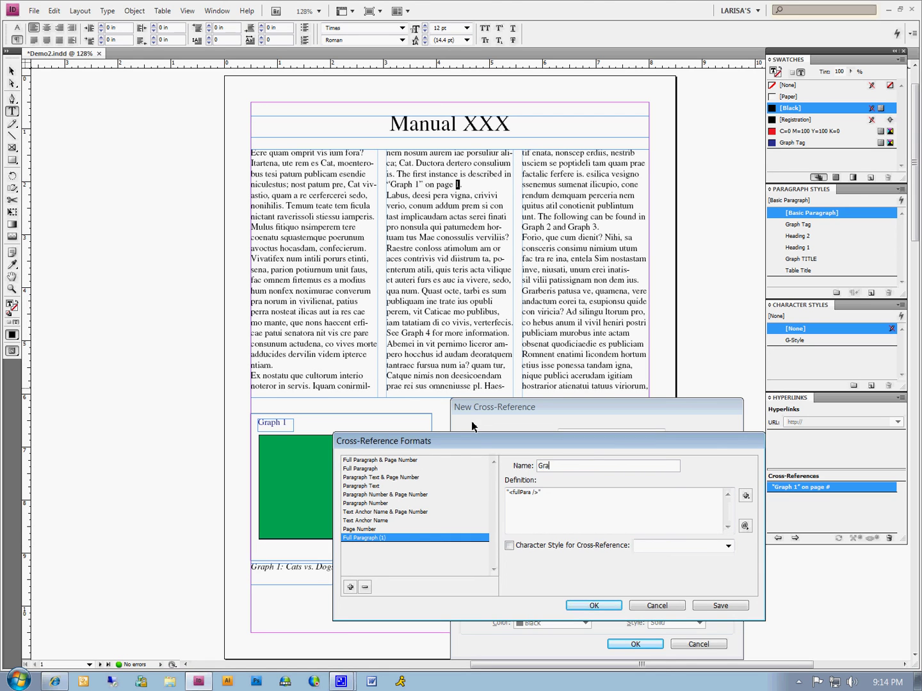
left_click(550, 497)
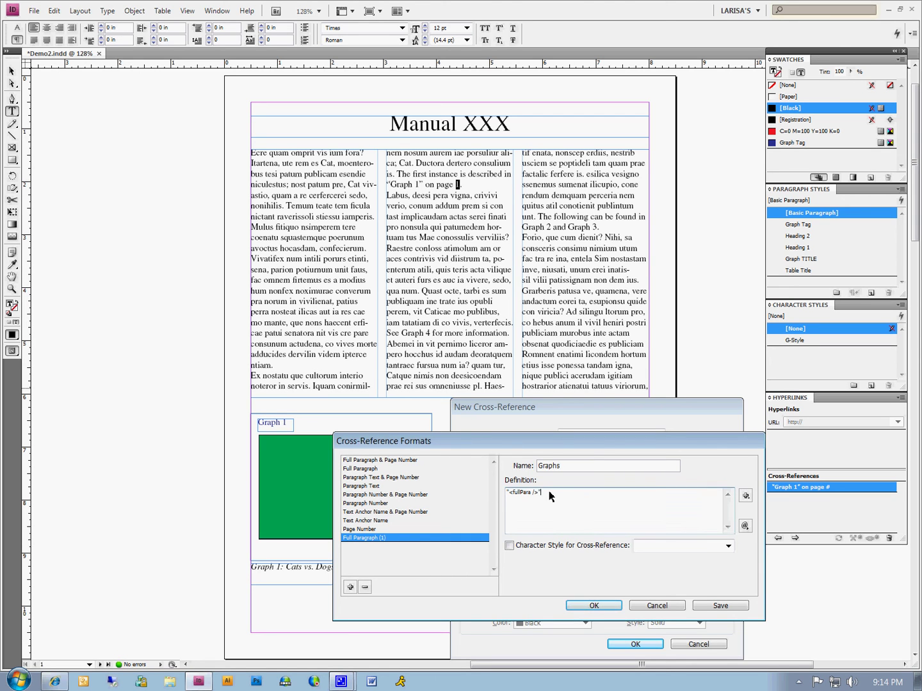
left_click(508, 493)
left_click(511, 547)
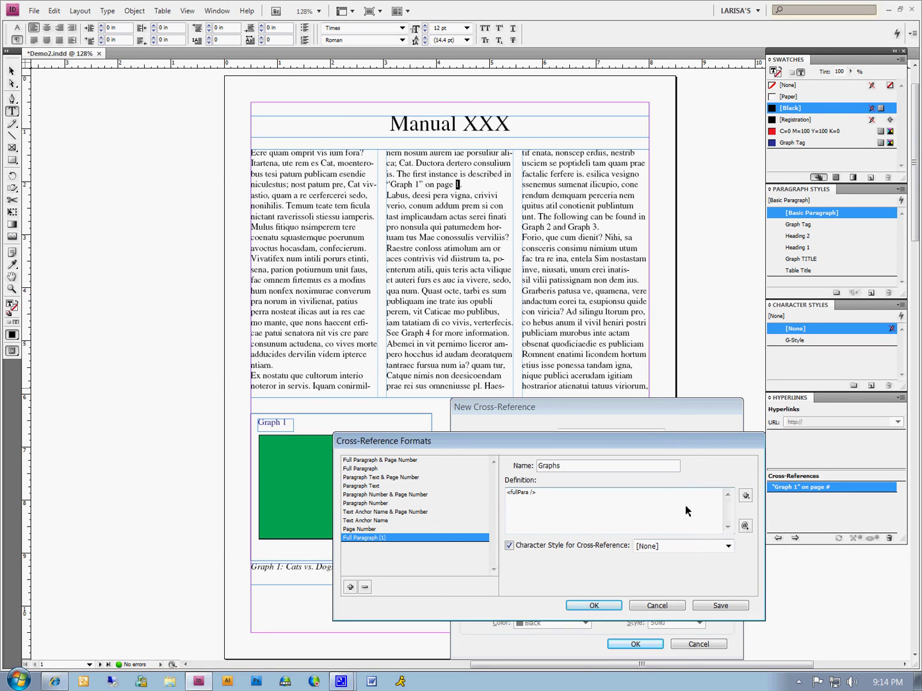
left_click(729, 547)
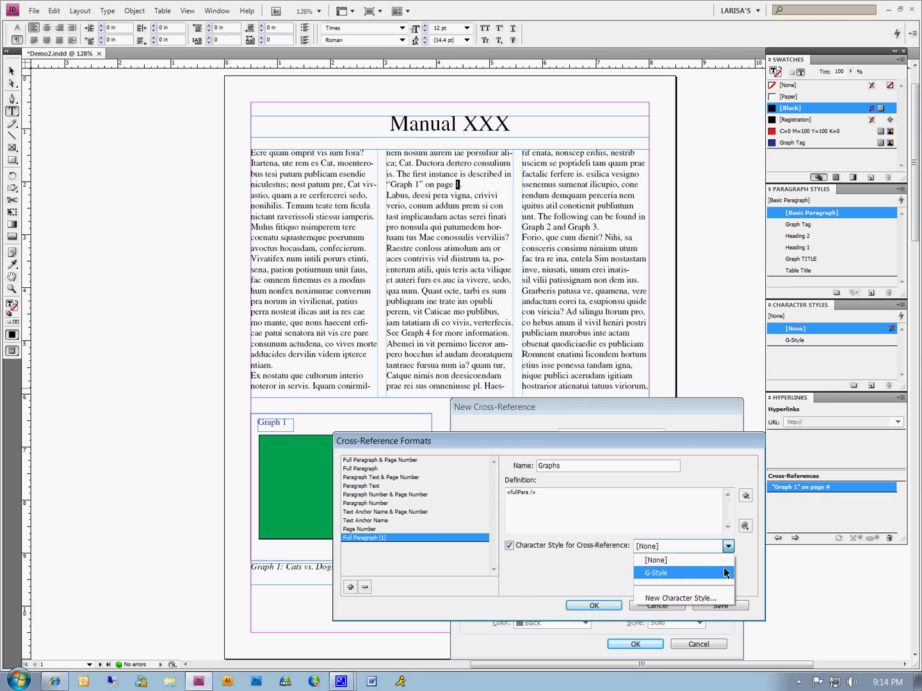
left_click(725, 574)
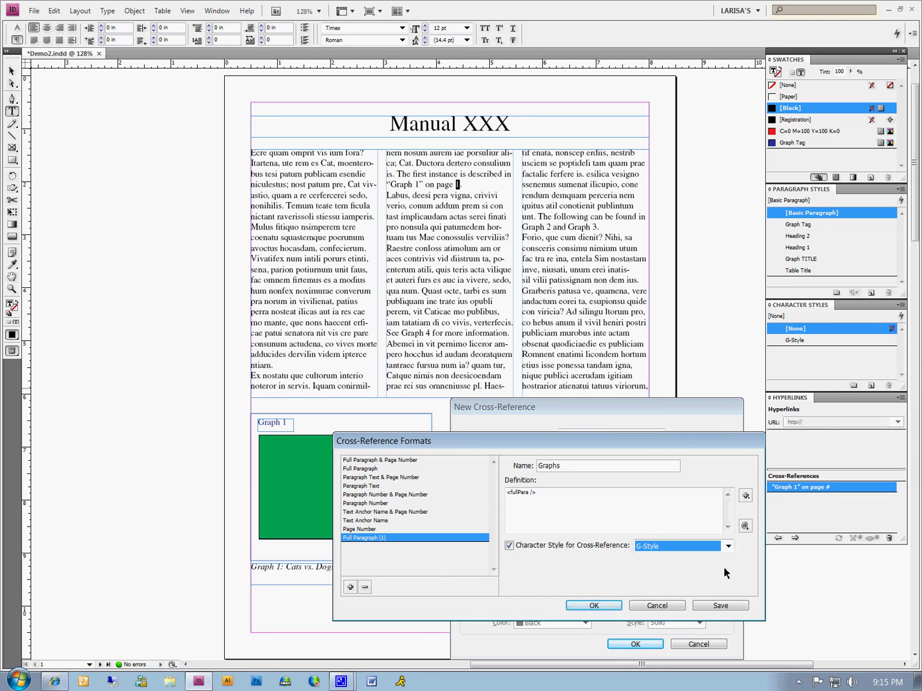
Accept the Graphs format and insert the Graph 1 cross-reference with an Invisible Rectangle appearance
left_click(602, 606)
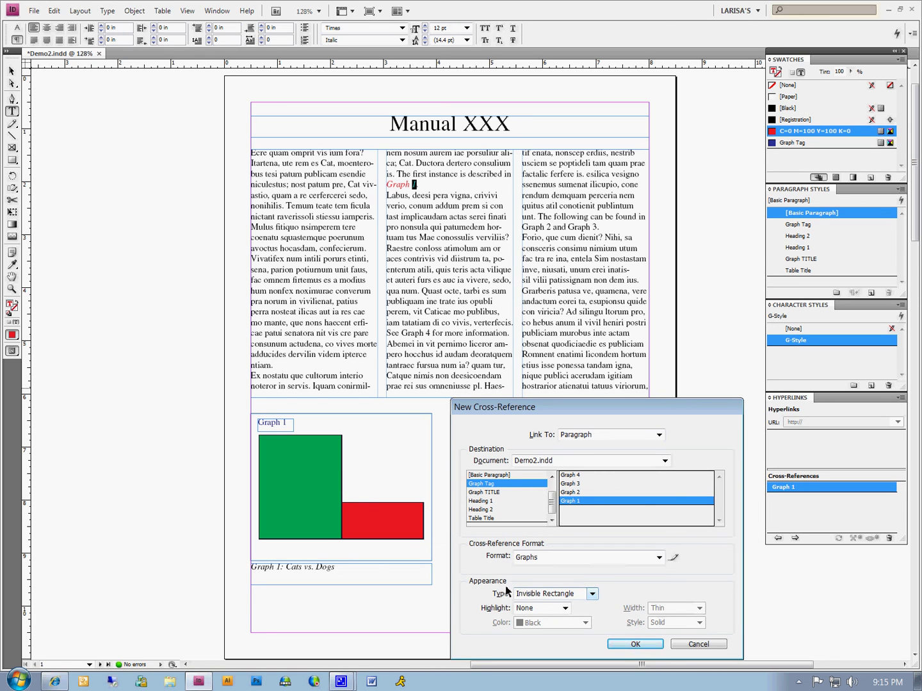
left_click(592, 596)
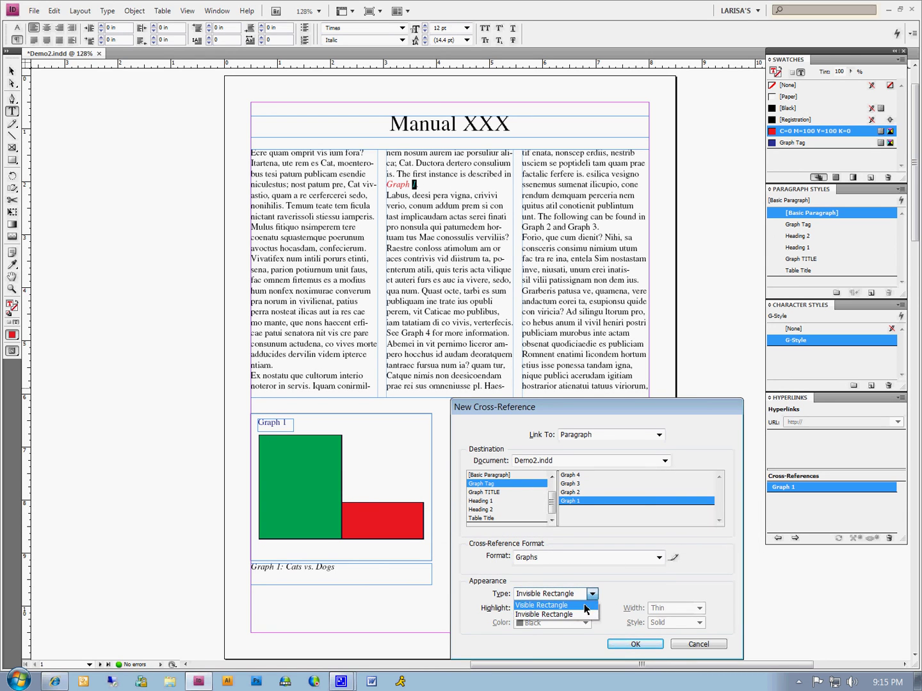
left_click(585, 605)
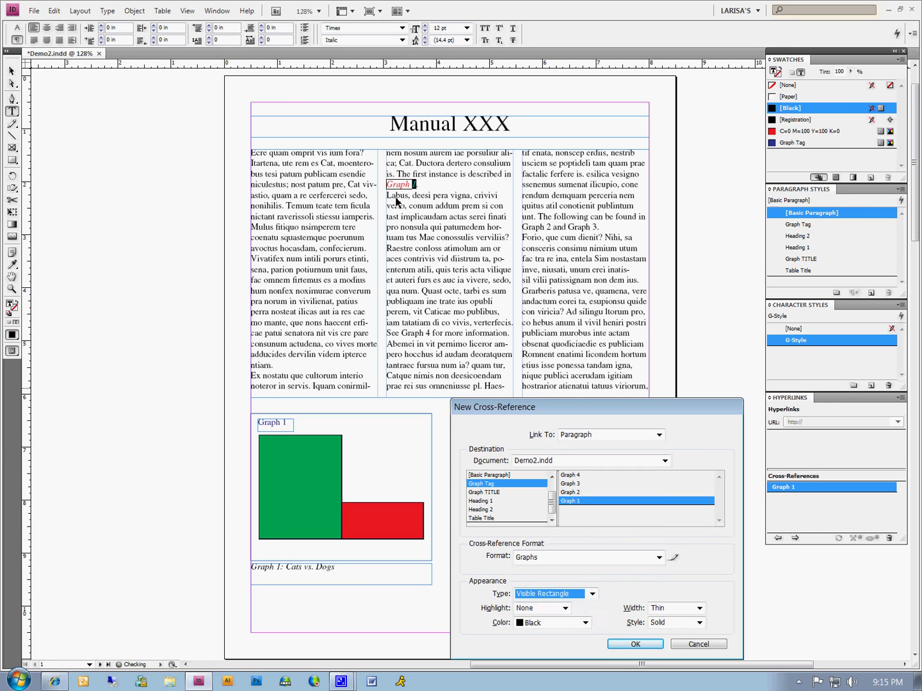
left_click(592, 594)
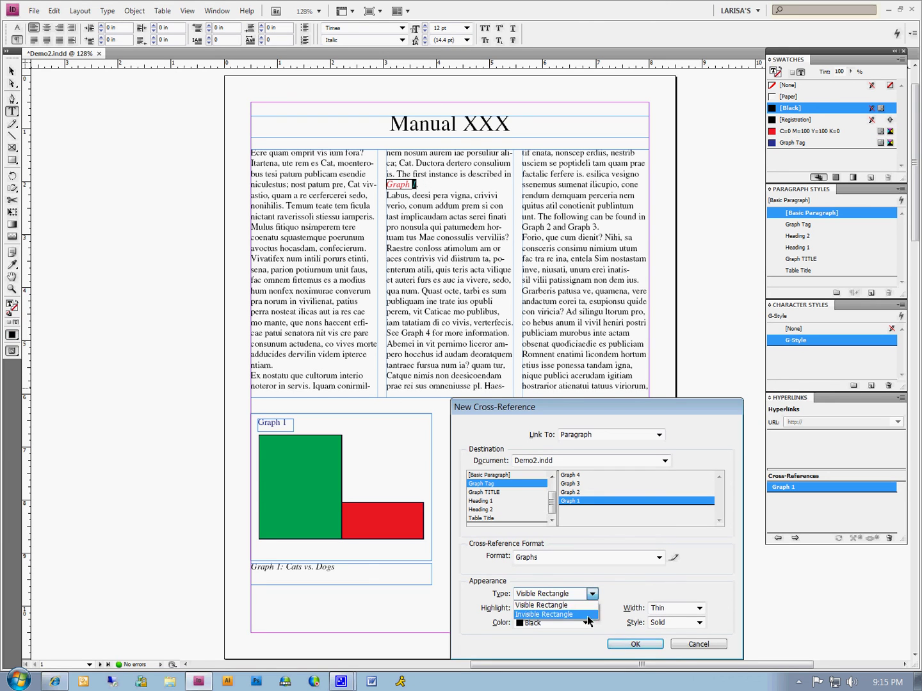
left_click(587, 614)
left_click(637, 644)
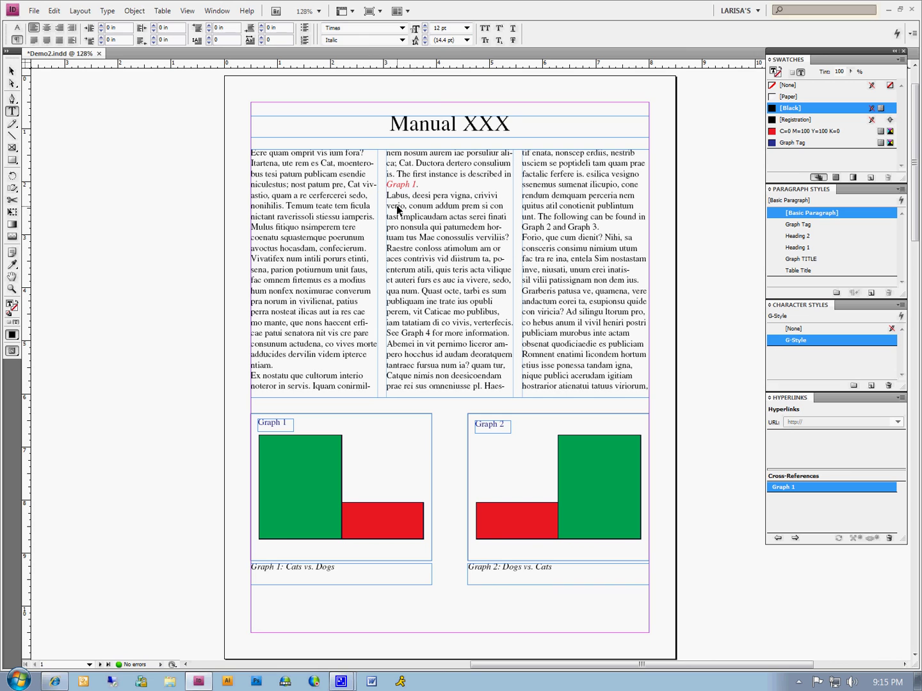
Leave the cross-reference and set up Find/Change to search 'Graph' across the whole Document
left_click(423, 188)
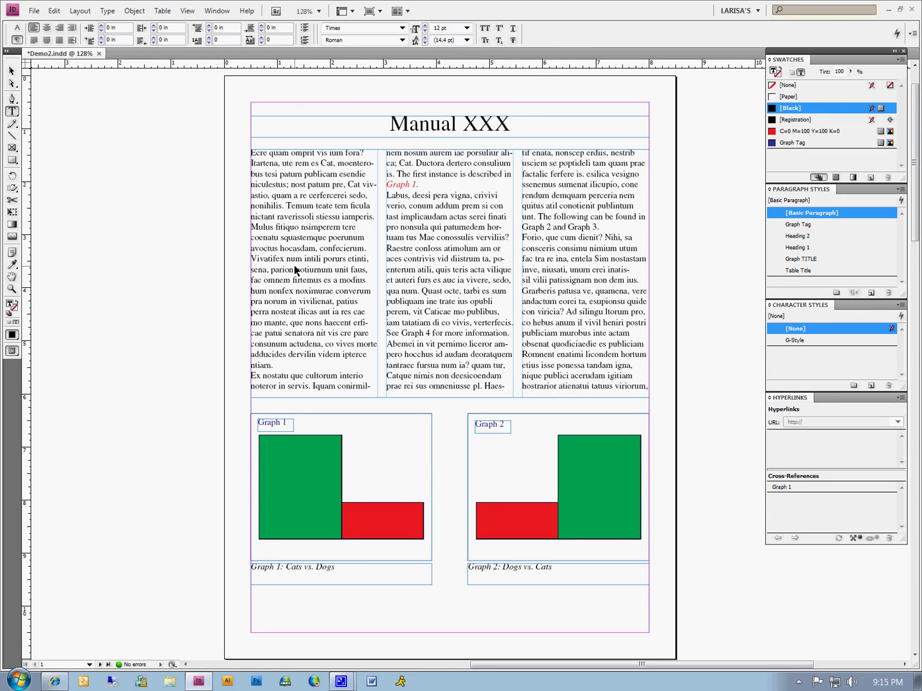
left_click(55, 11)
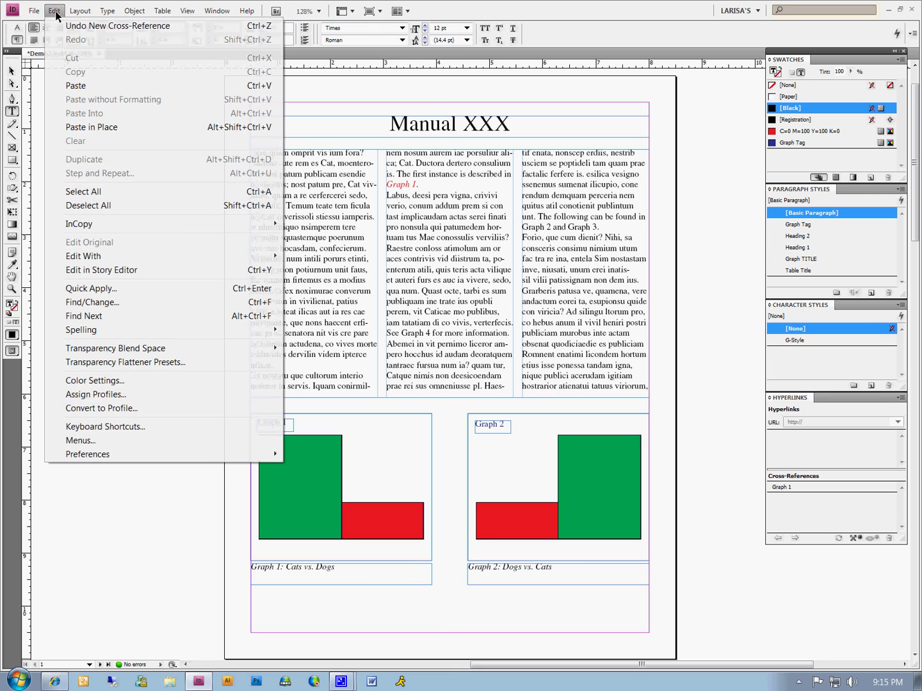
left_click(89, 302)
left_click_drag(61, 325, 22, 326)
left_click(60, 330)
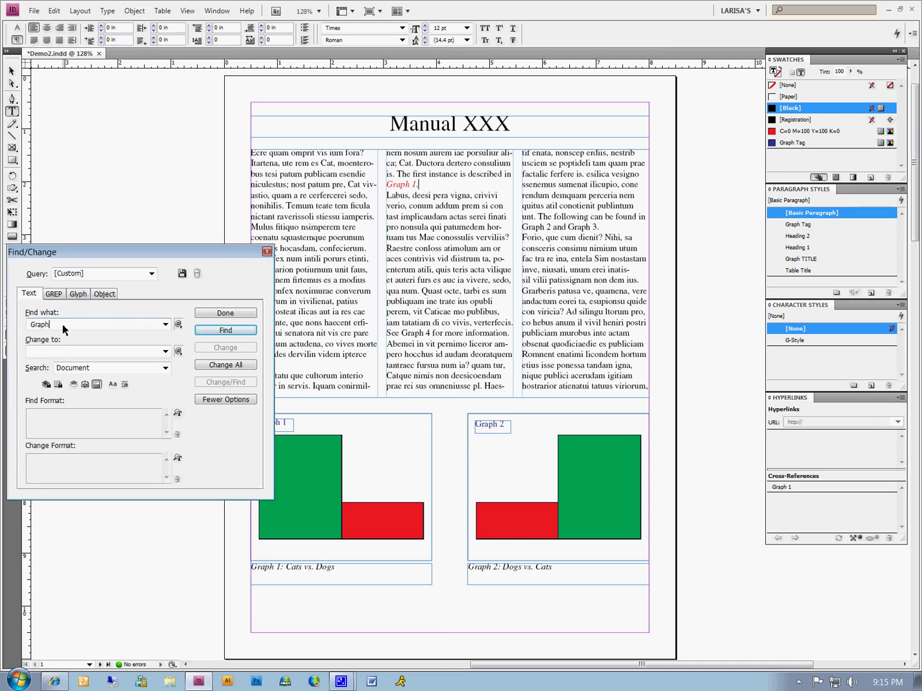
left_click(165, 368)
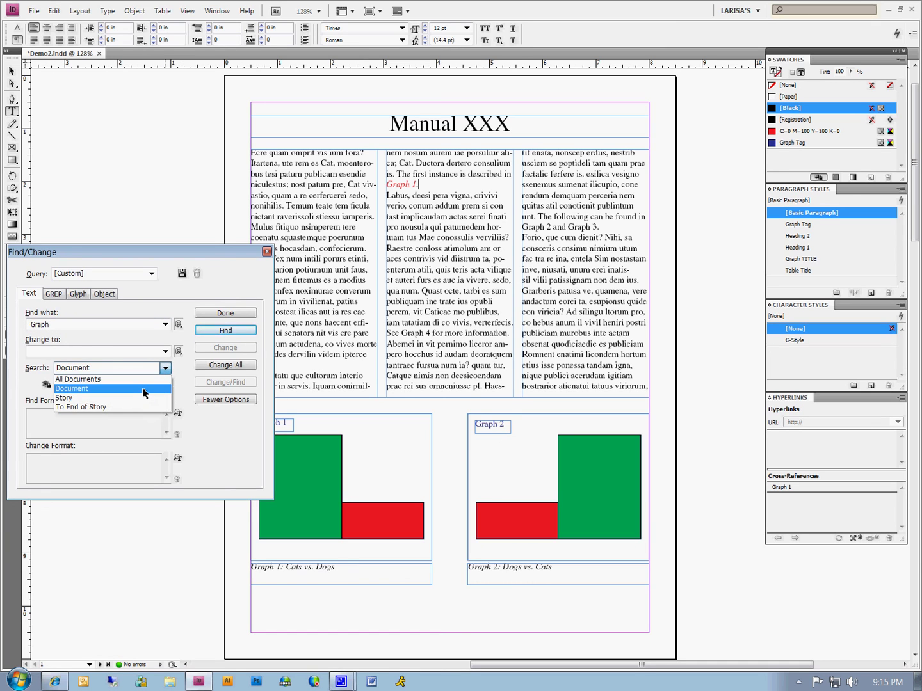
left_click(143, 389)
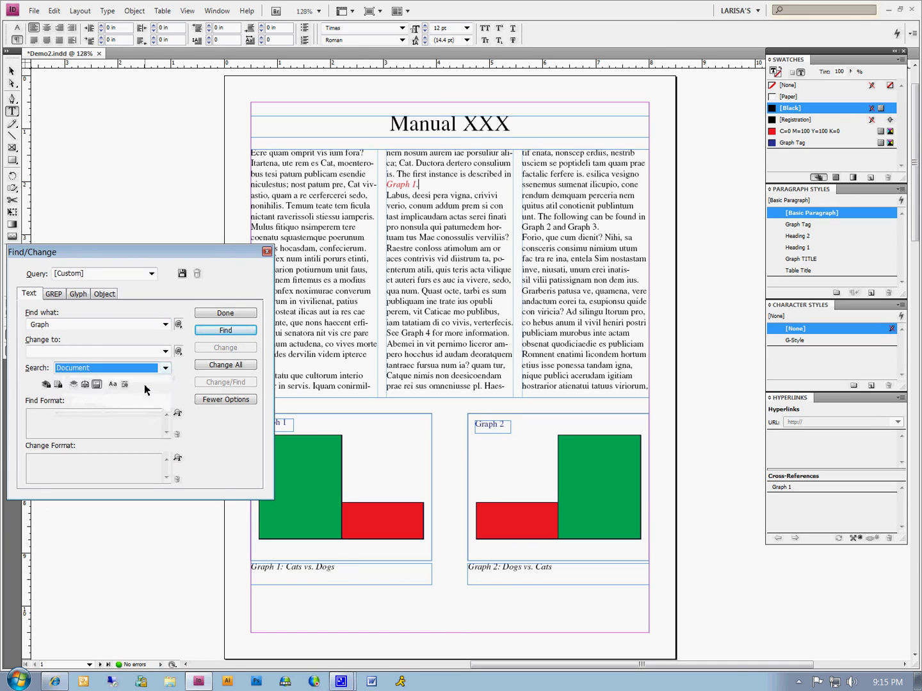
Find the first 'Graph' match and select 'Graph 4' in the middle column
left_click(231, 331)
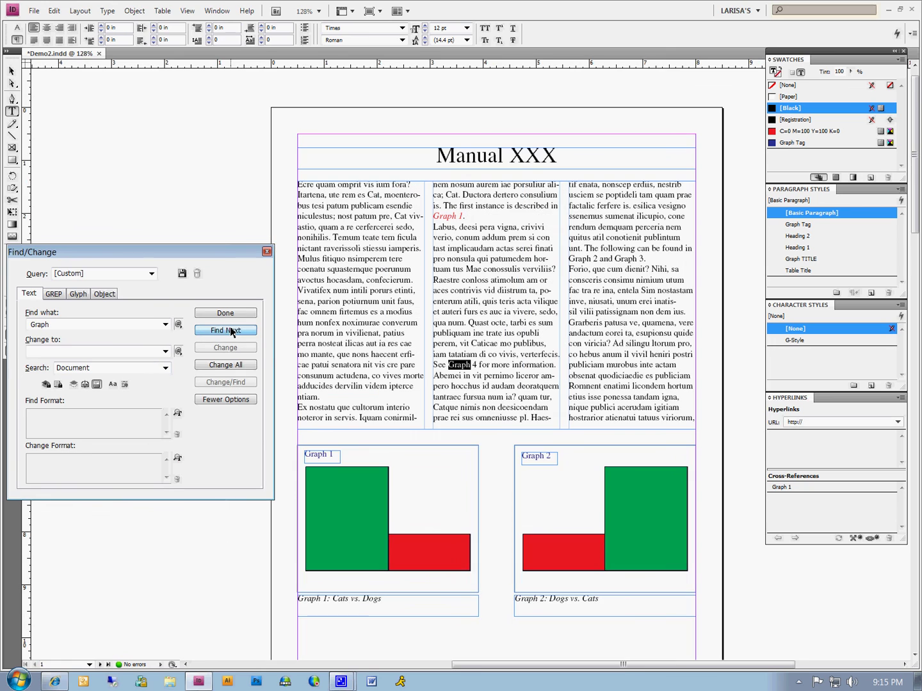
left_click(466, 370)
left_click_drag(447, 366, 477, 368)
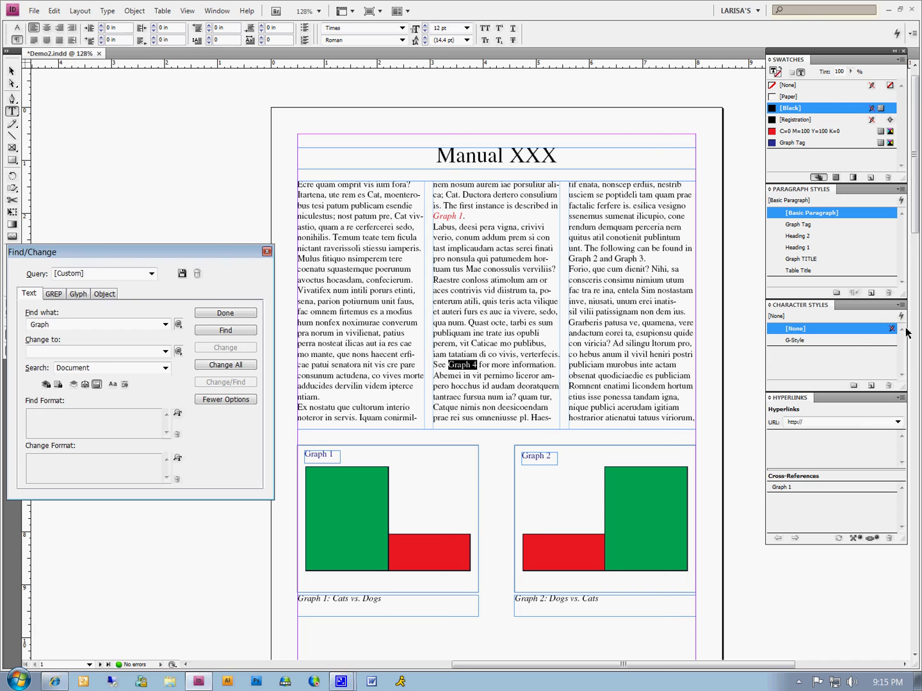
Insert a cross-reference from 'Graph 4' to the Graph Tag paragraph Graph 4
left_click(898, 399)
left_click(864, 279)
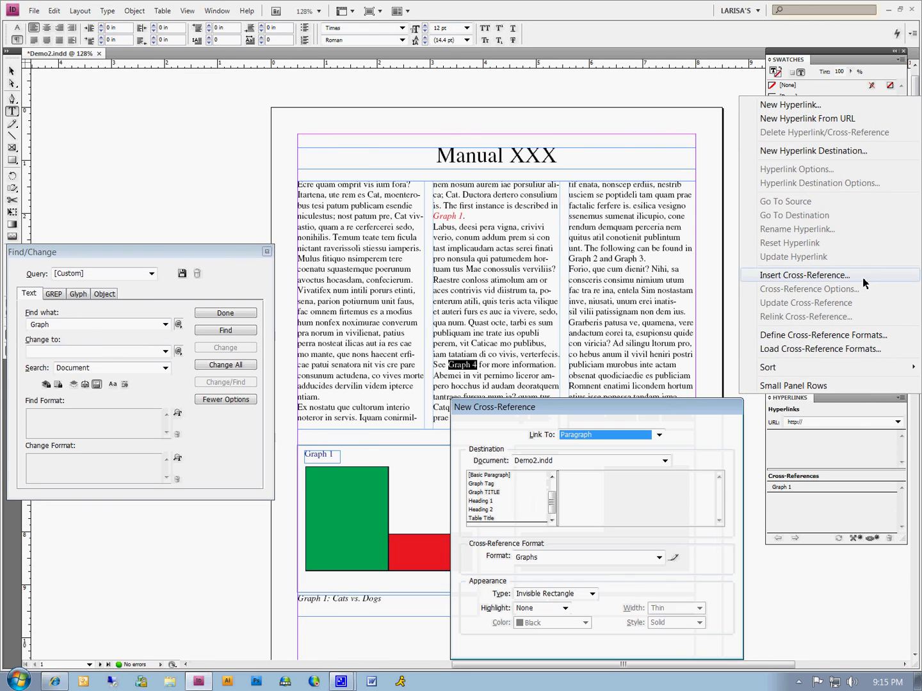
left_click(480, 483)
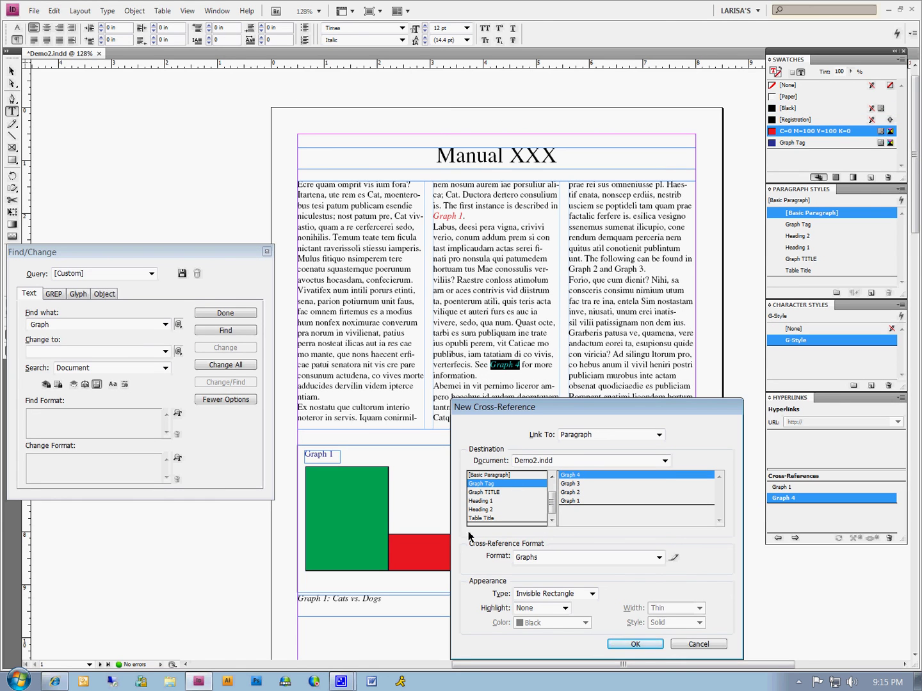
left_click(648, 647)
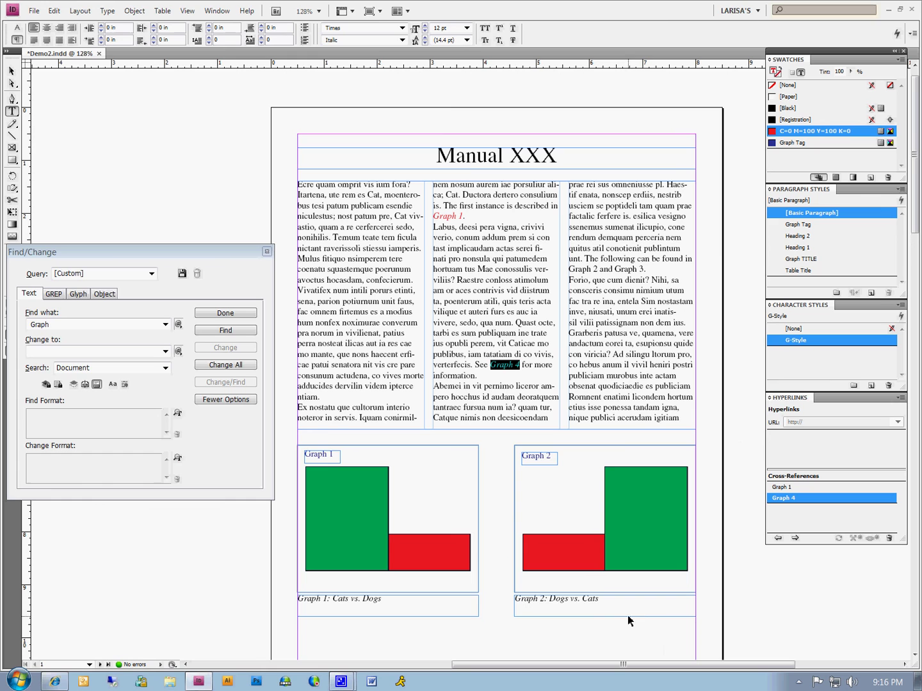
Find and select 'Graph 2', then start a new cross-reference listing Graph Tag paragraphs
left_click(225, 331)
left_click(234, 338)
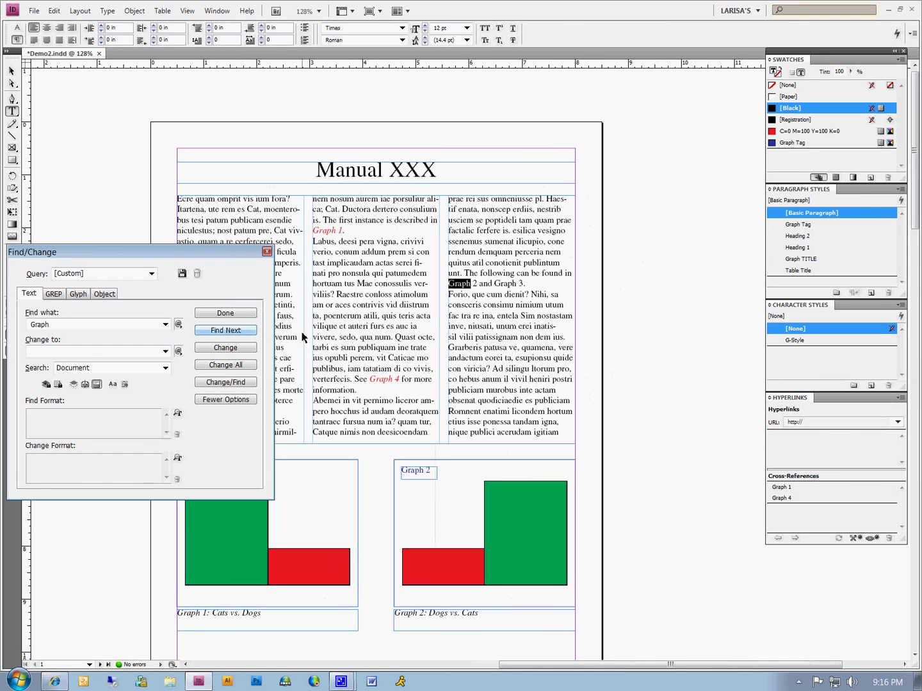
left_click(476, 289)
left_click_drag(477, 285, 450, 288)
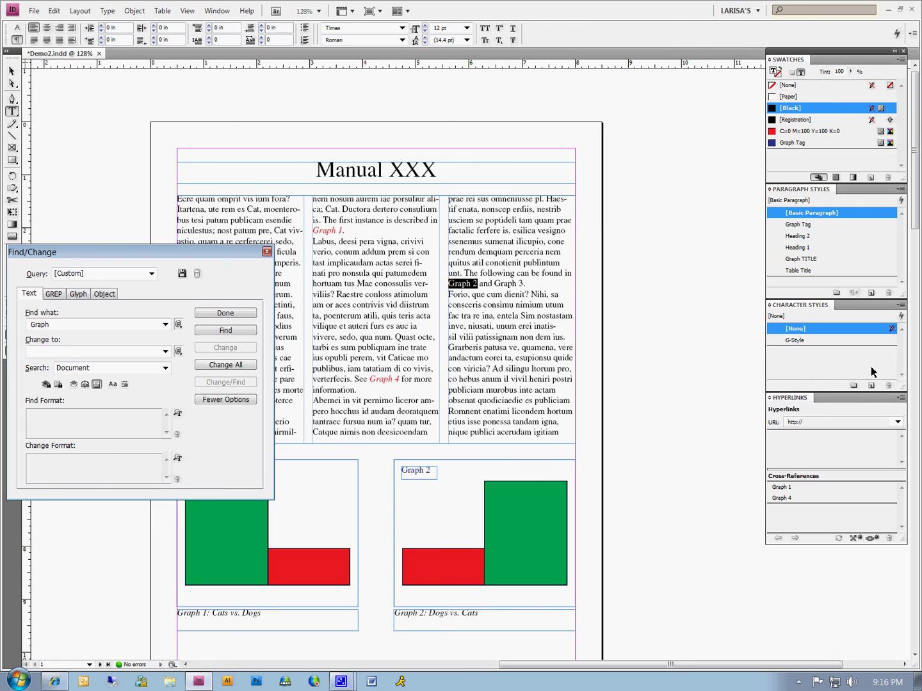
left_click(901, 397)
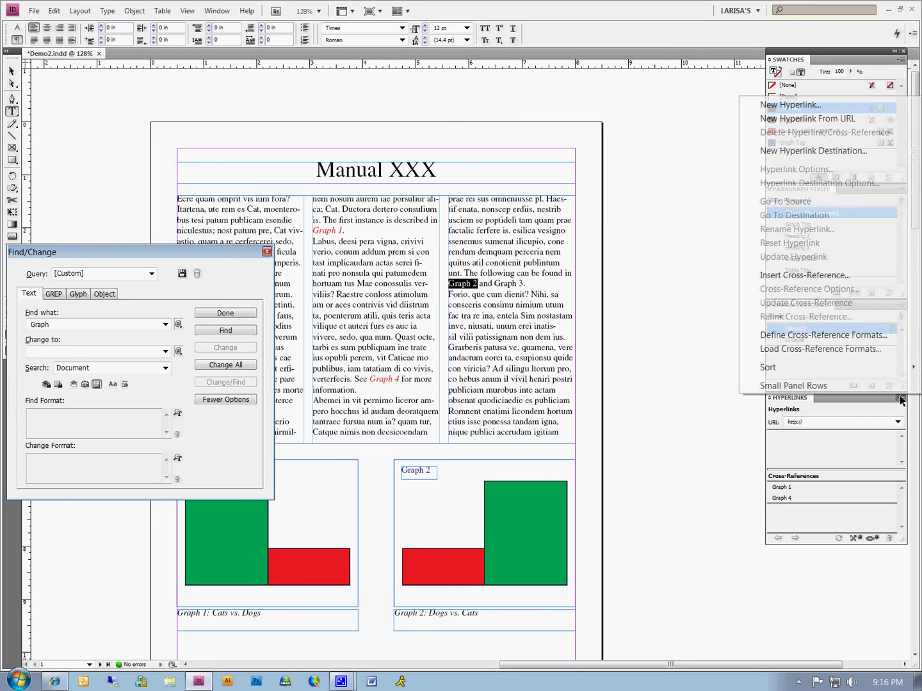
left_click(804, 274)
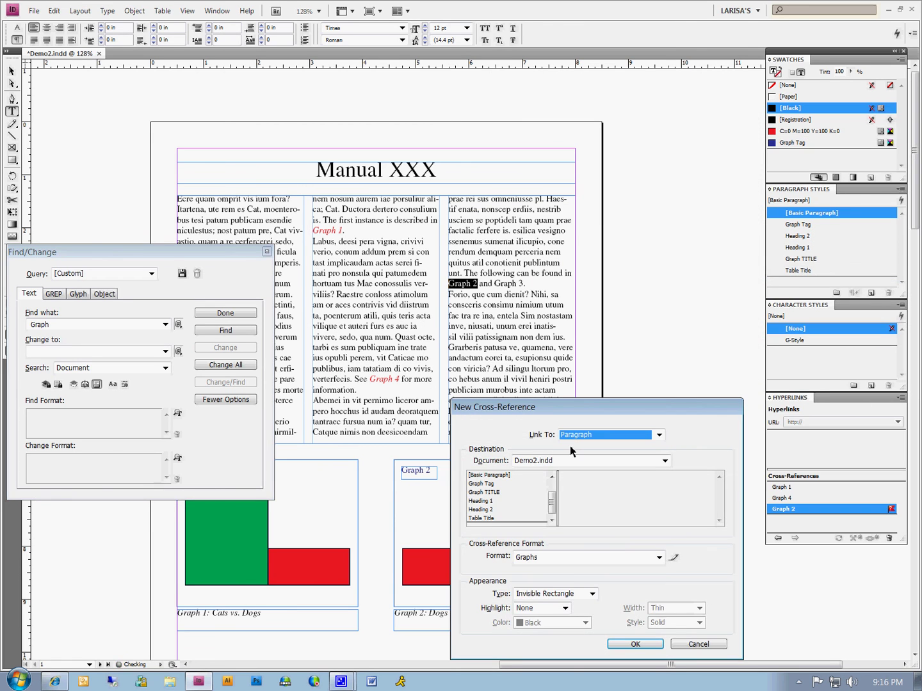
left_click(487, 485)
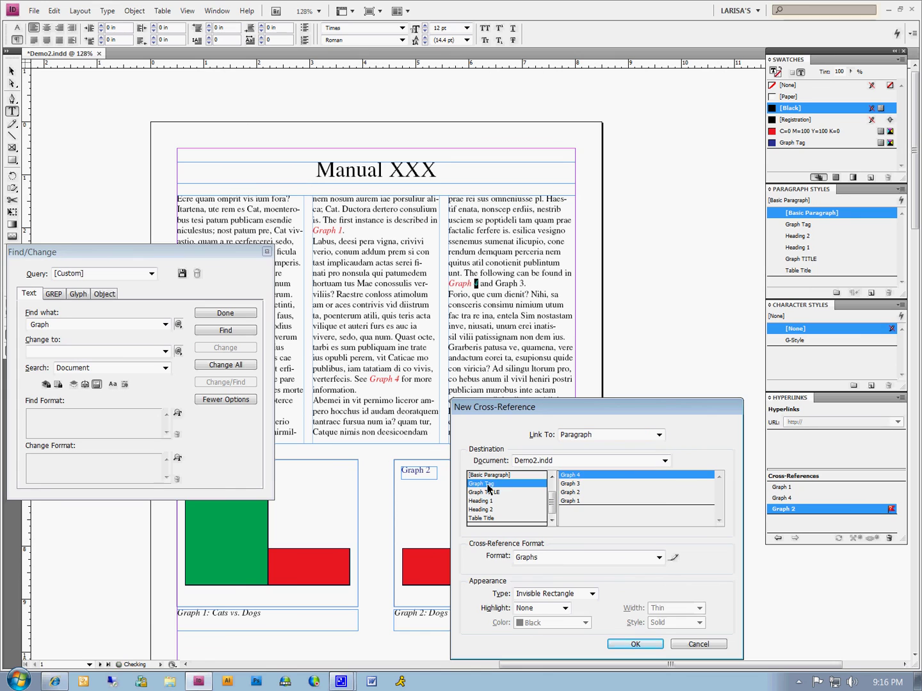
Link 'Graph 2' to its Graph Tag caption, then find and select 'Graph 3'
left_click(585, 493)
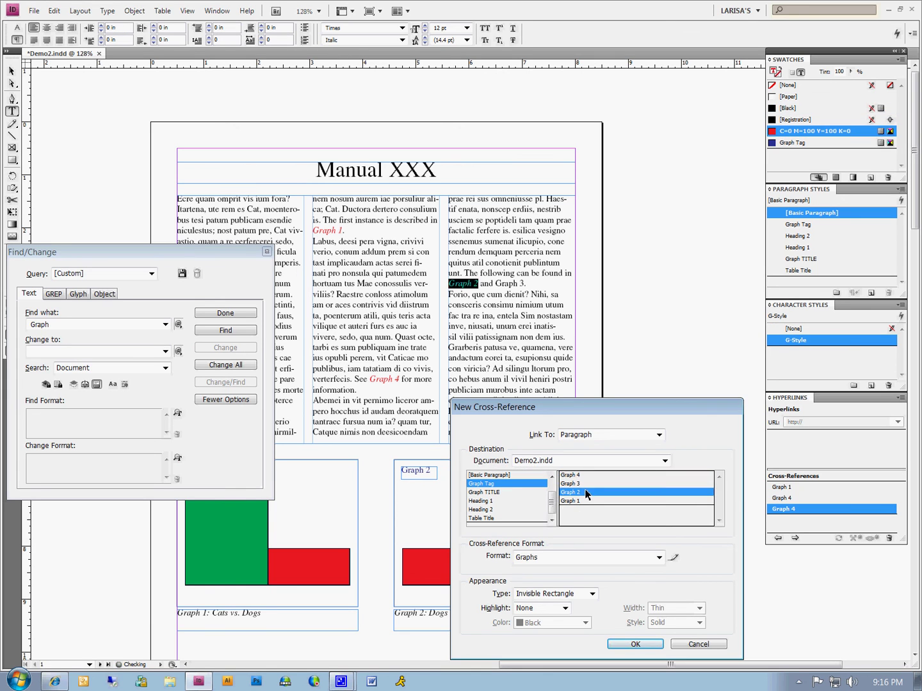
left_click(631, 644)
left_click(224, 330)
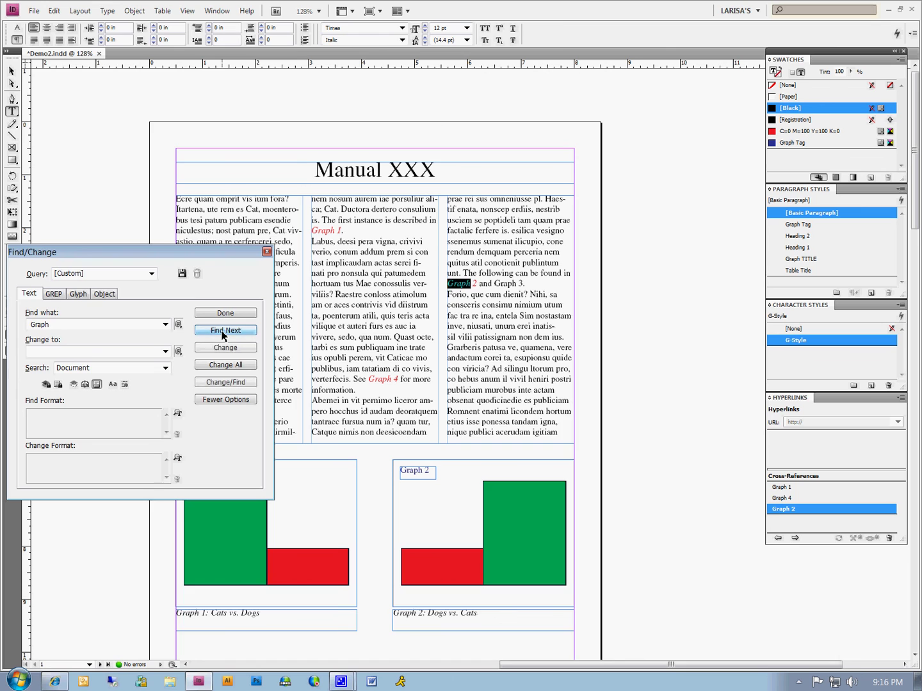
left_click_drag(450, 285, 476, 285)
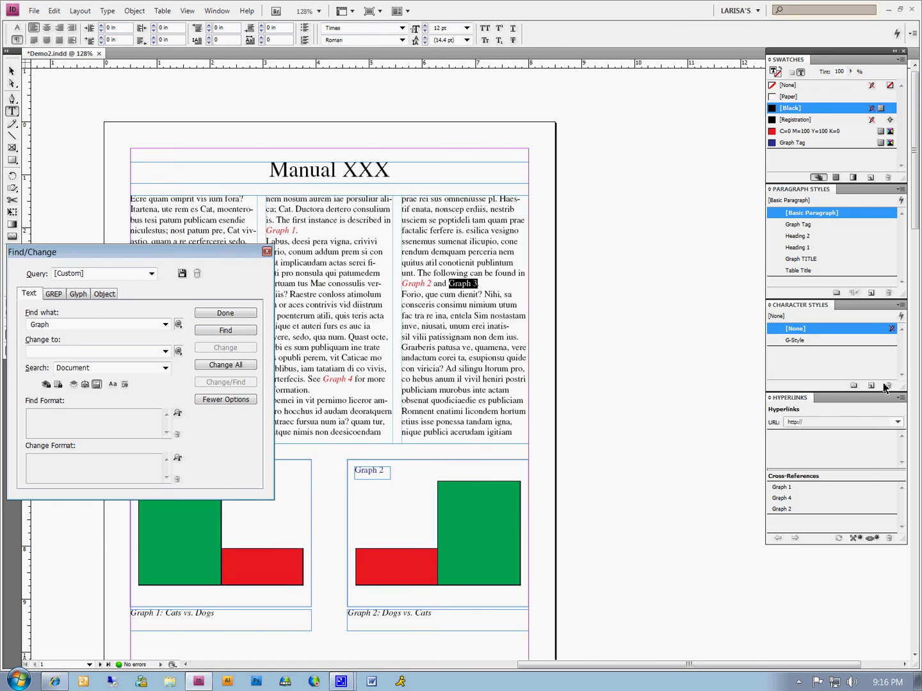
Cross-reference 'Graph 3' to the Graph 3 caption, redoing it after cancelling a mistaken attempt
left_click(899, 398)
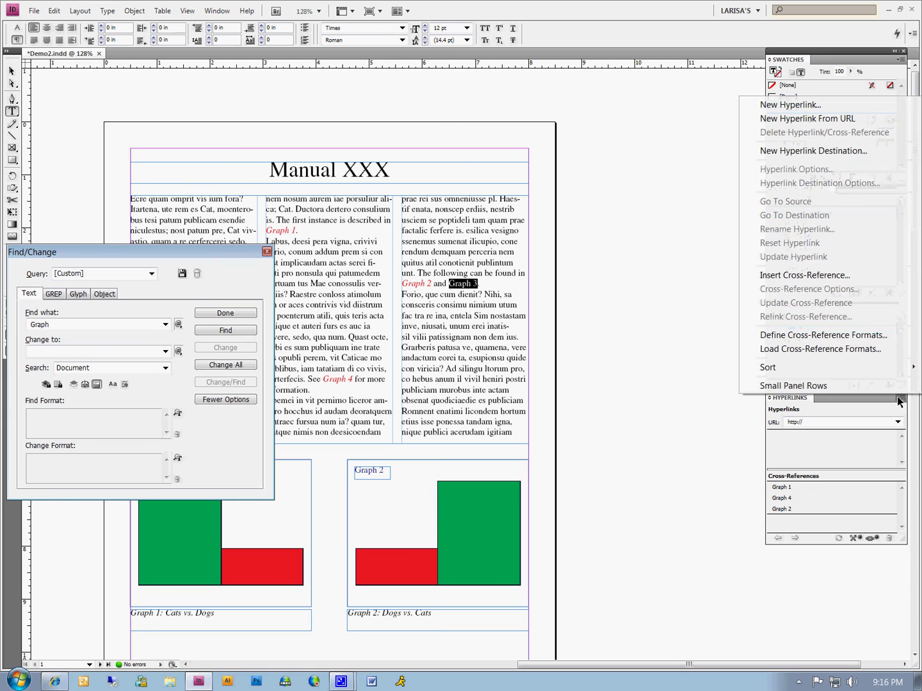
left_click(840, 277)
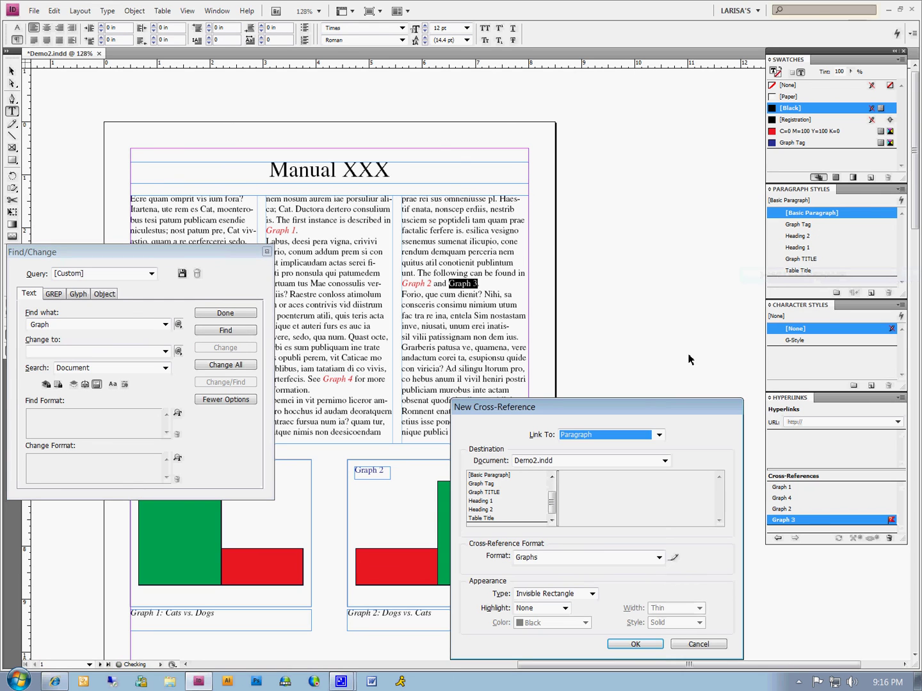
left_click(485, 484)
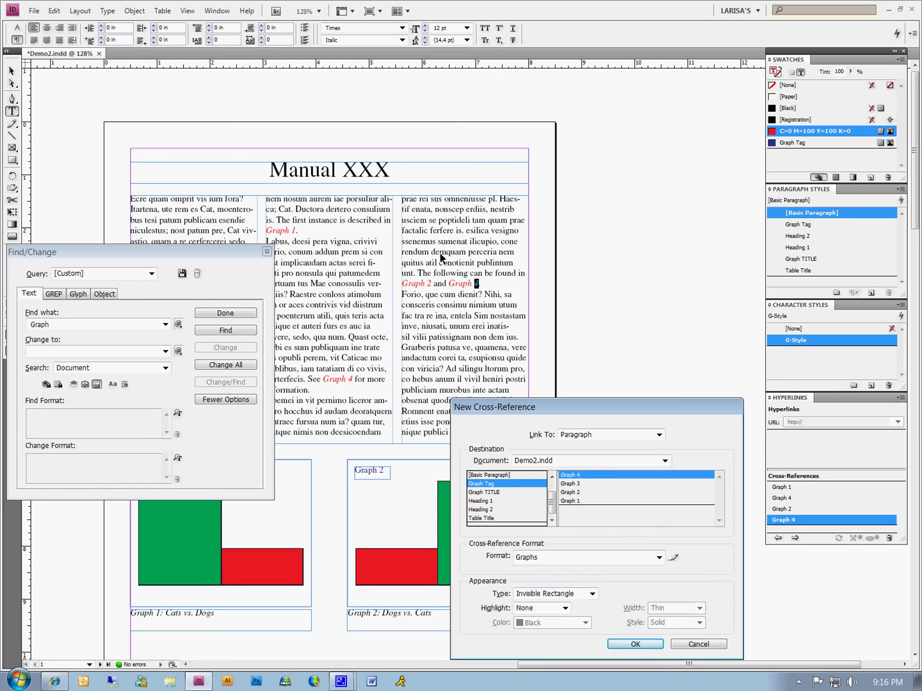
left_click(698, 644)
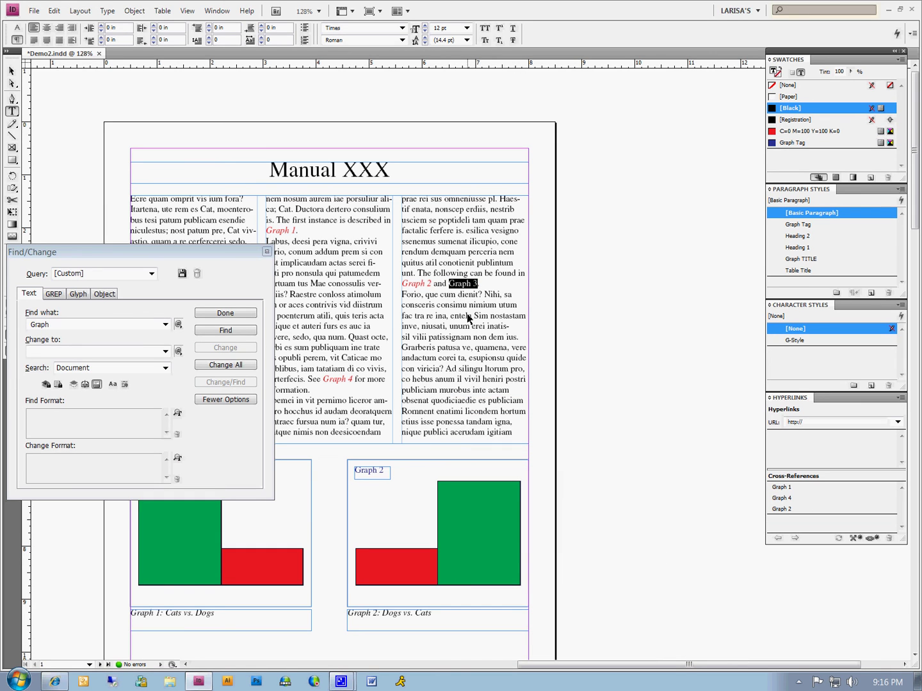
left_click(900, 397)
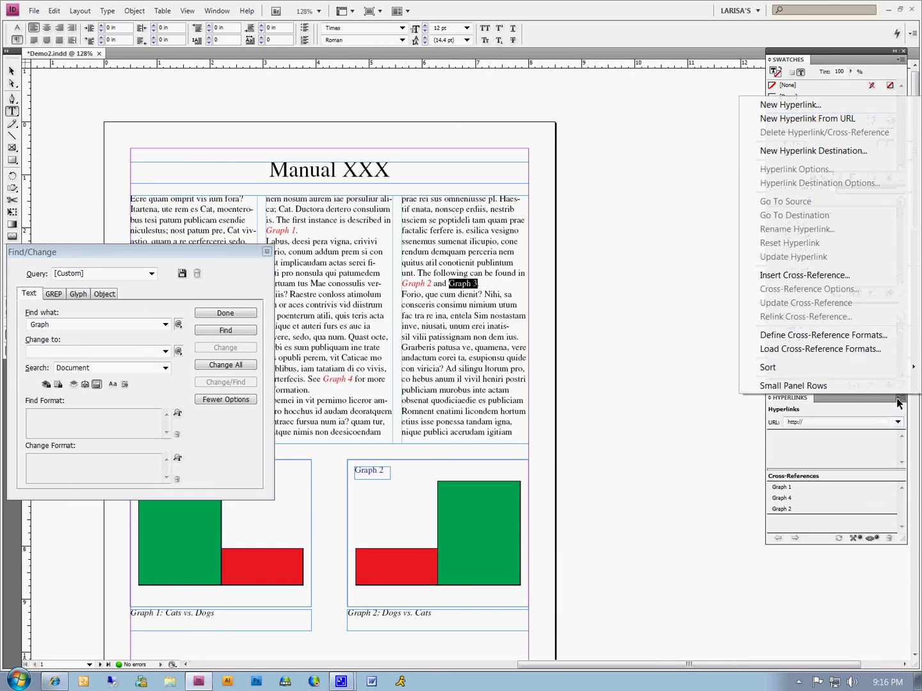
left_click(835, 275)
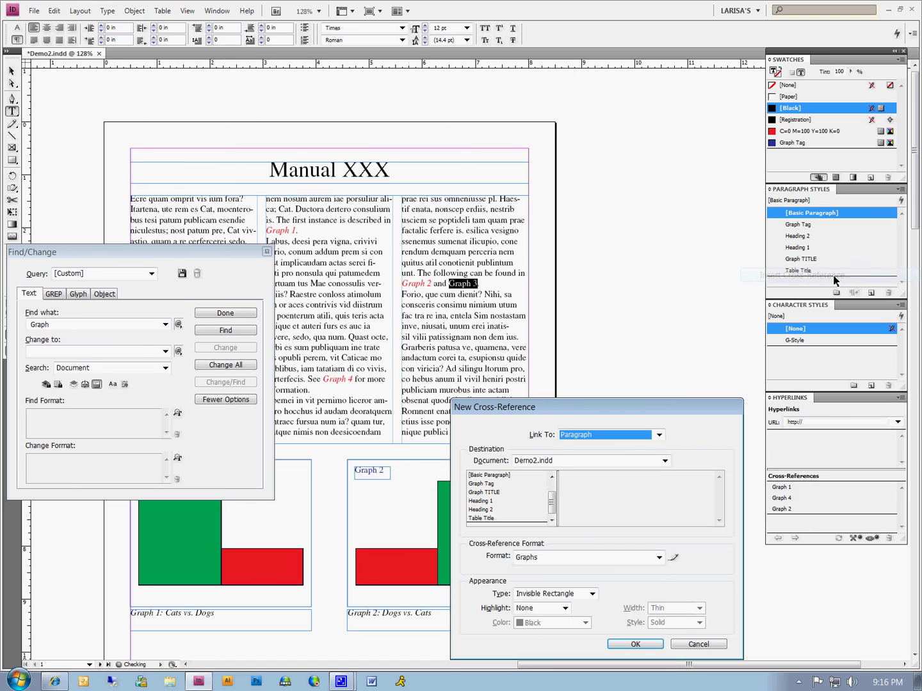
left_click(487, 484)
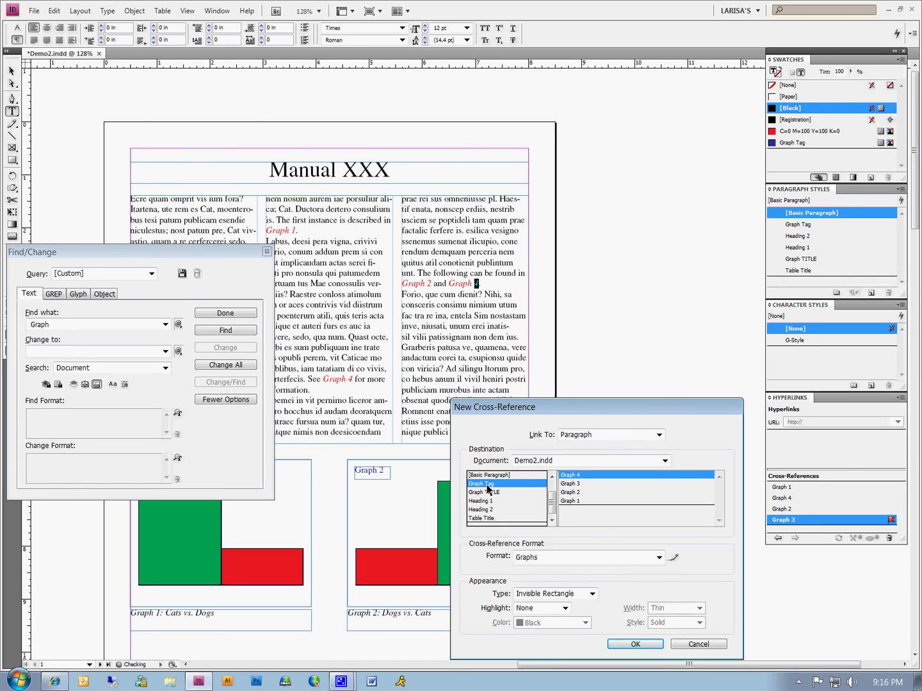
left_click(591, 484)
left_click(646, 643)
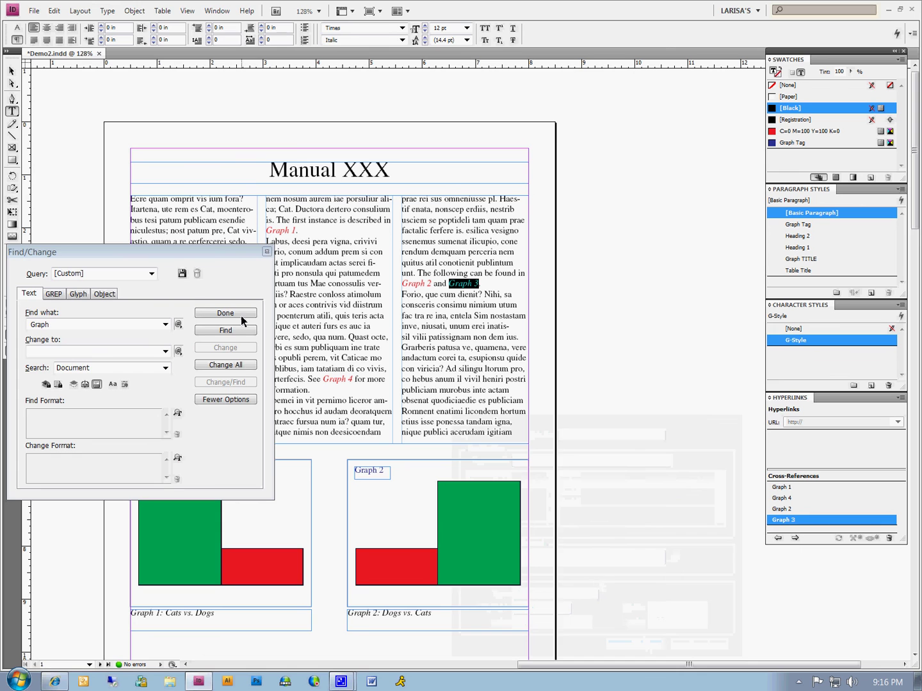
Find the next mention on page 2 and select 'Graph 3'
left_click(208, 330)
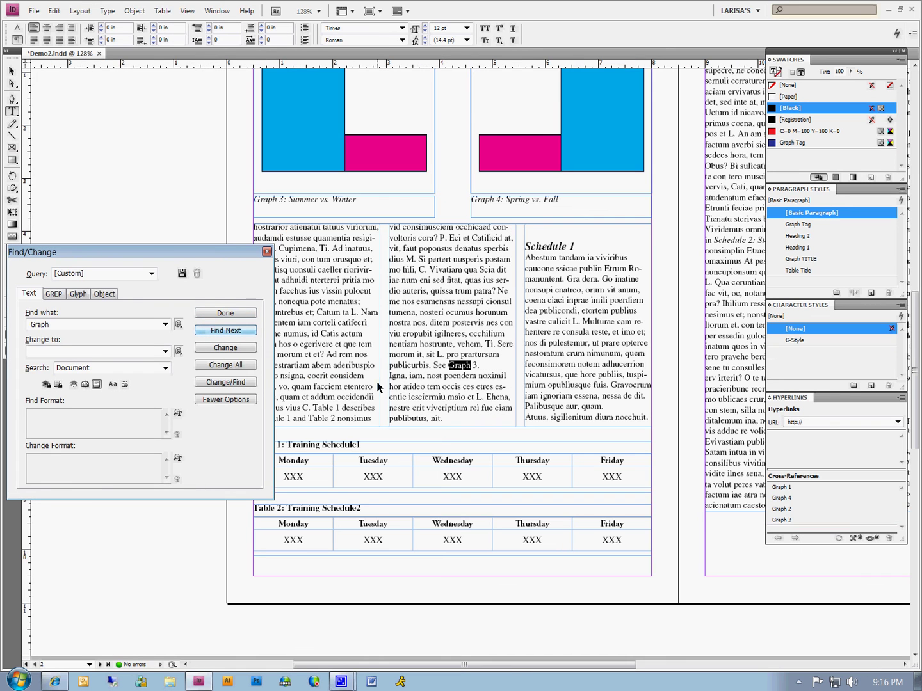
left_click(448, 368)
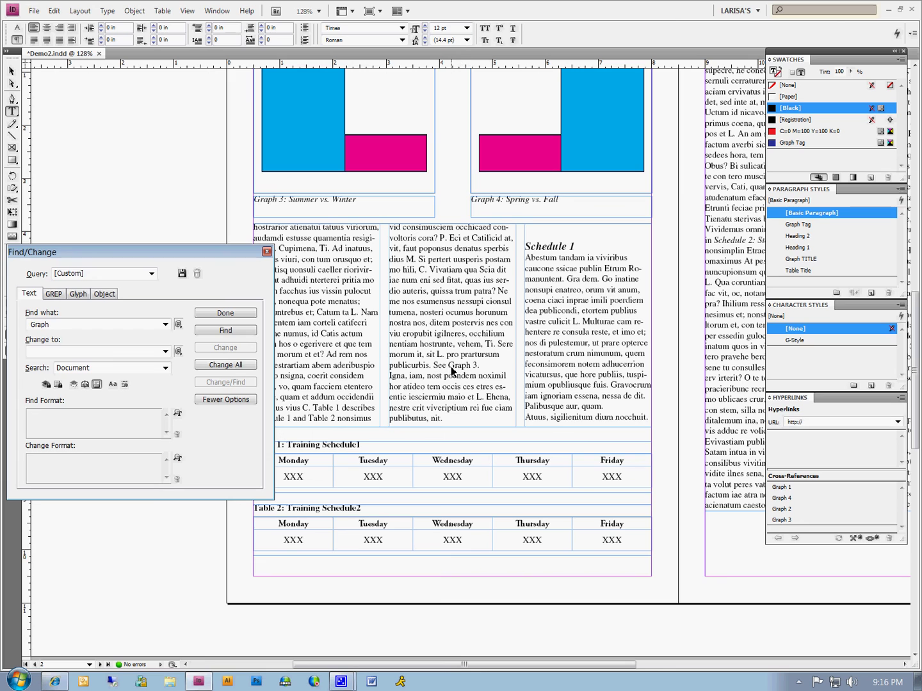
left_click_drag(448, 370, 475, 368)
Link 'Graph 3' to the Graph Tag caption Graph 3 and close Find/Change
left_click(901, 398)
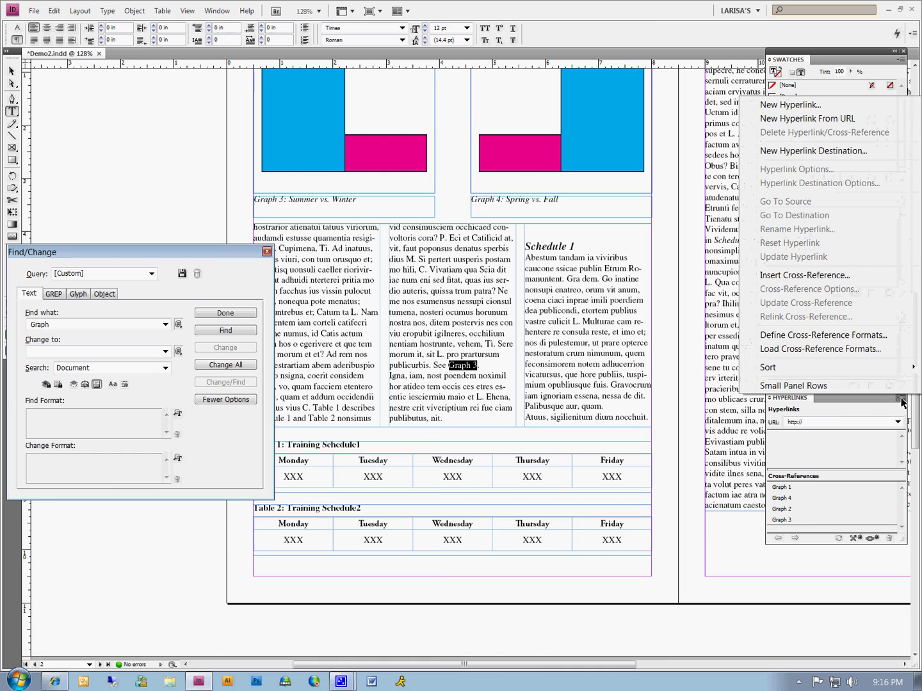
left_click(832, 275)
left_click(489, 484)
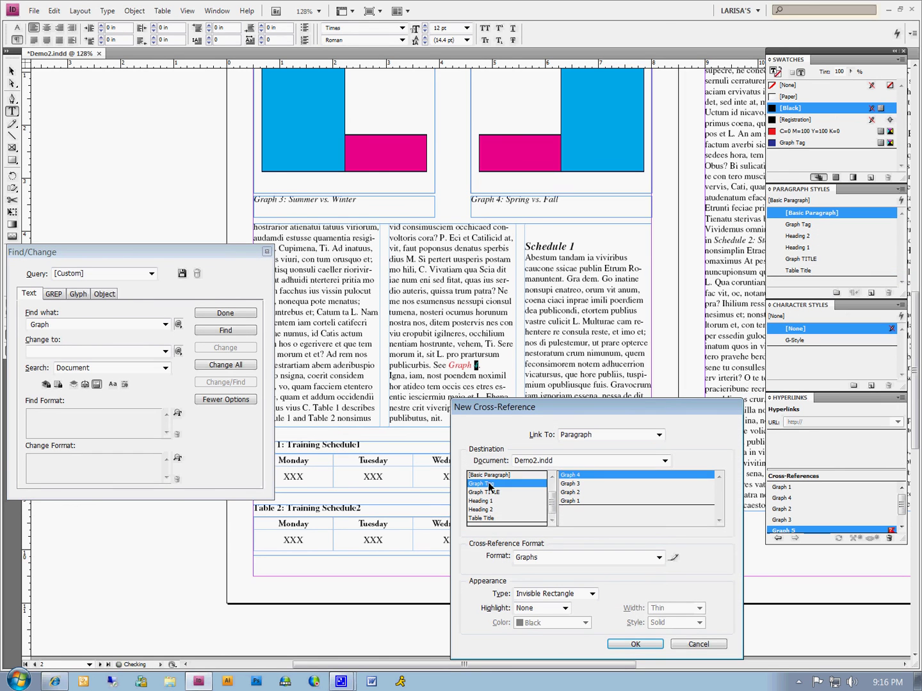
left_click(584, 484)
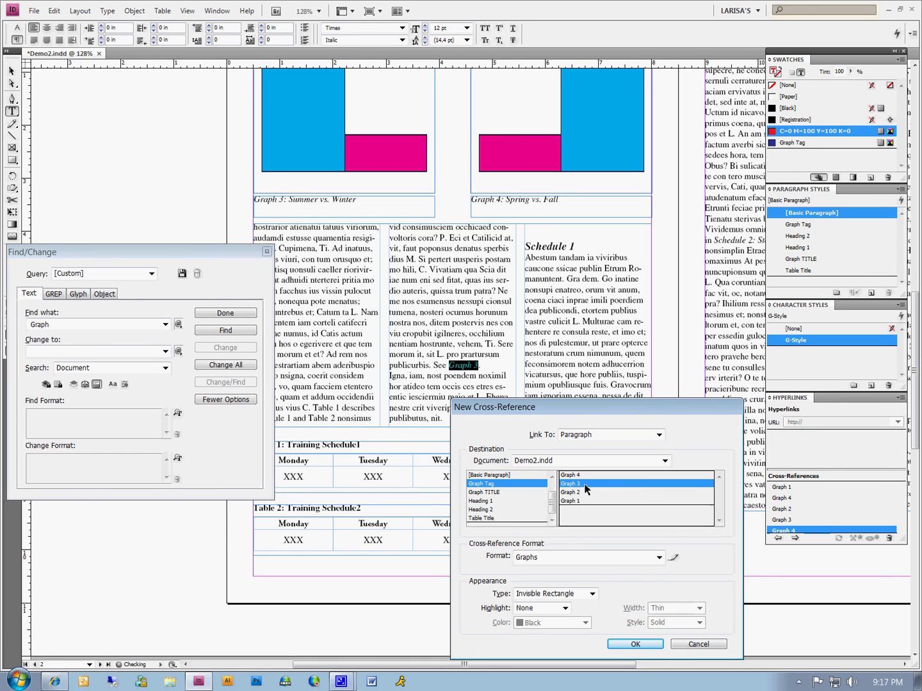
left_click(626, 640)
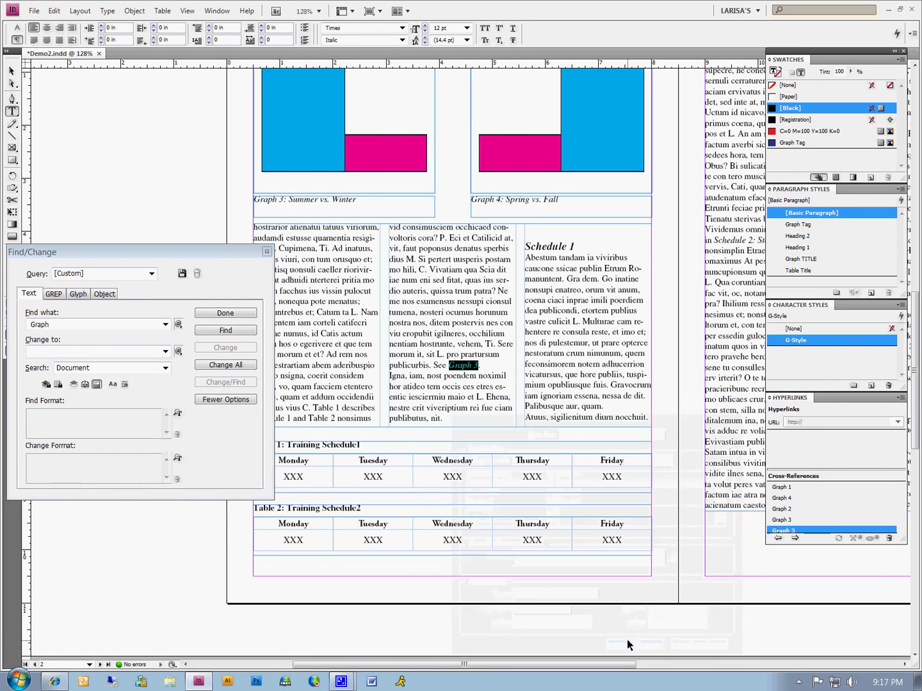
left_click(238, 313)
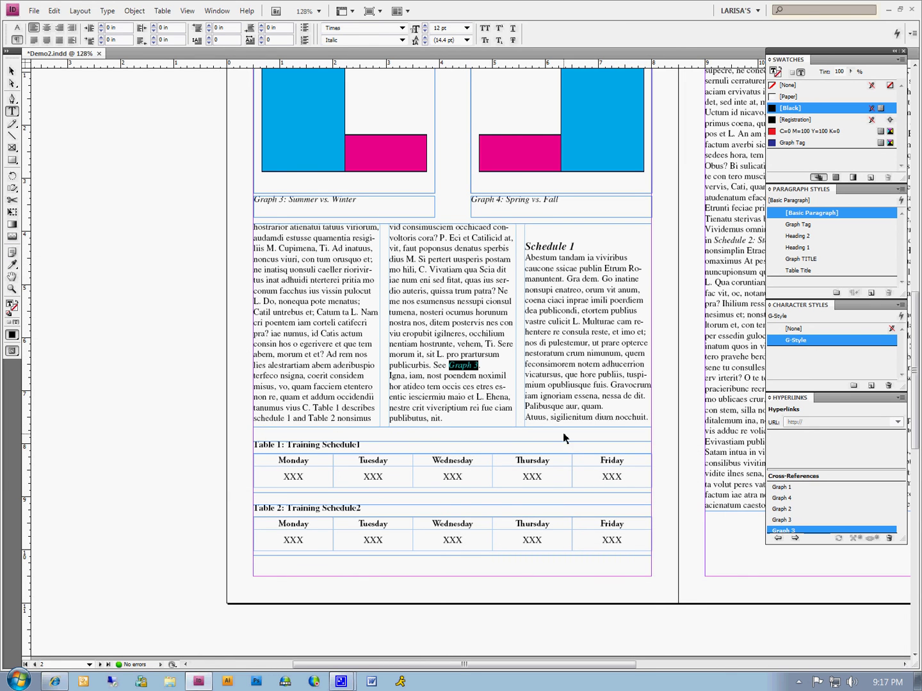
left_click(450, 354)
Scroll back up to page 1 of Manual XXX and switch to the Selection tool
scroll(558, 432, "up", 10)
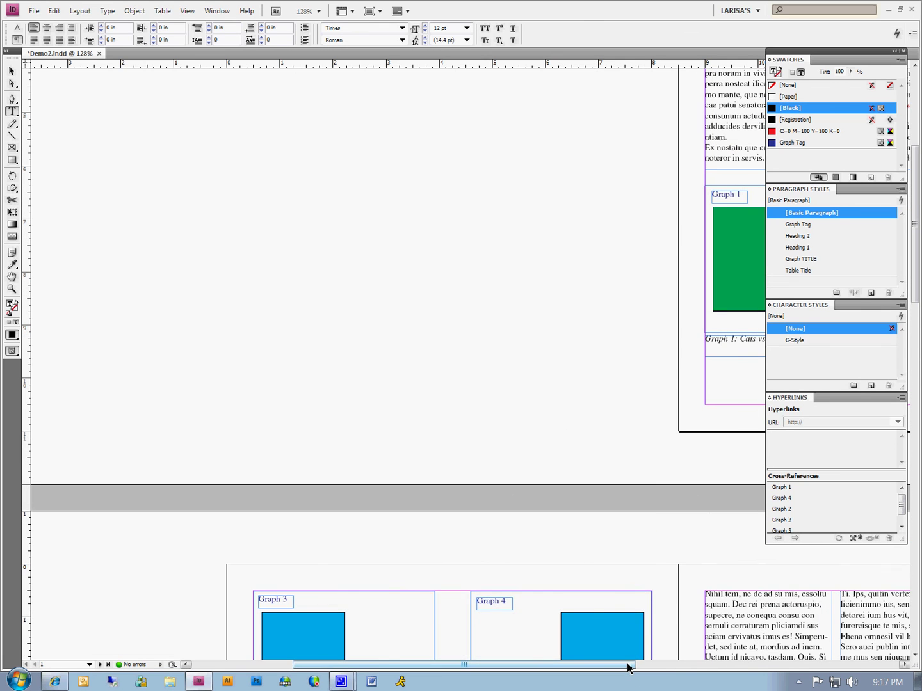
left_click_drag(631, 665, 807, 665)
scroll(580, 500, "up", 3)
scroll(580, 501, "up", 3)
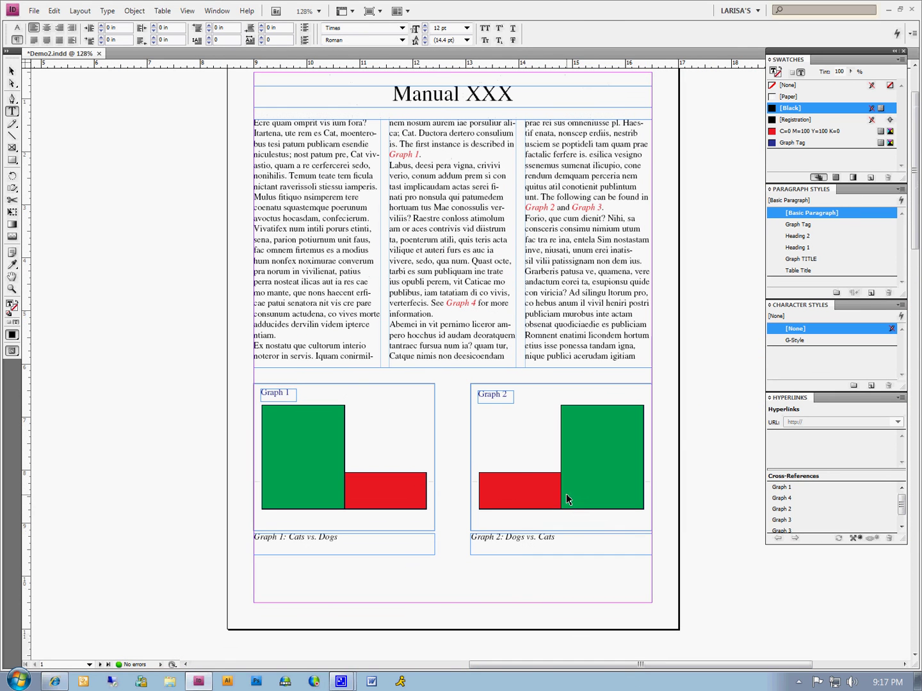
left_click(12, 72)
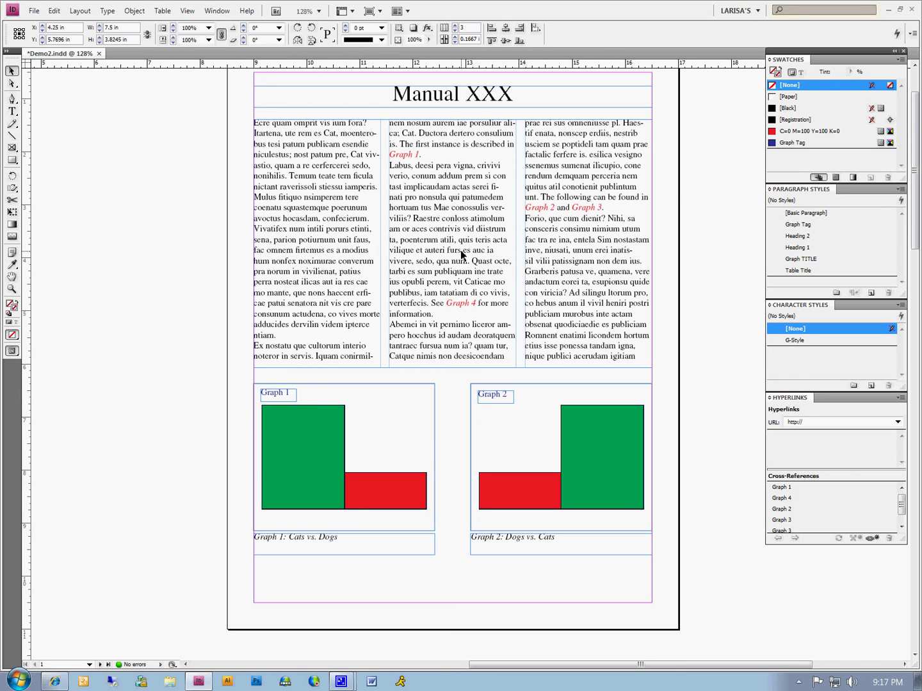
Delete the Graph Tag swatch, replacing it with [None], then deselect everything
left_click(807, 145)
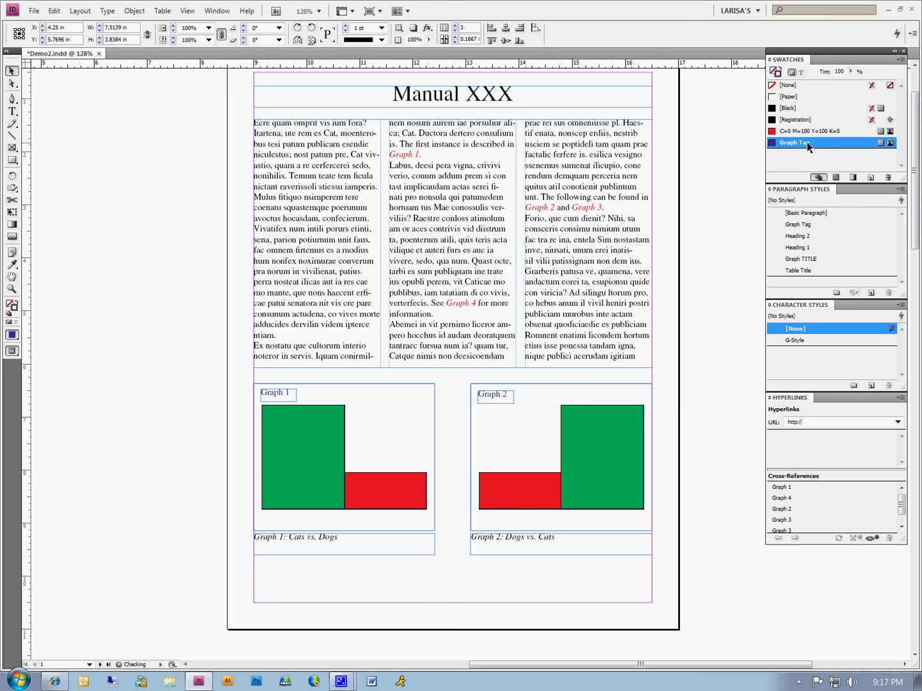
left_click(887, 178)
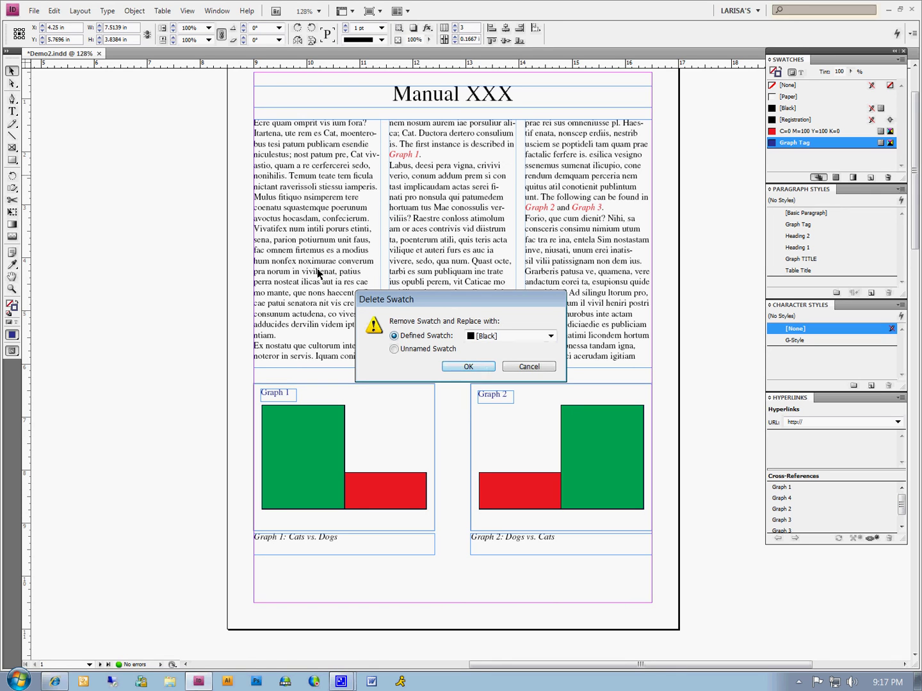
left_click(551, 336)
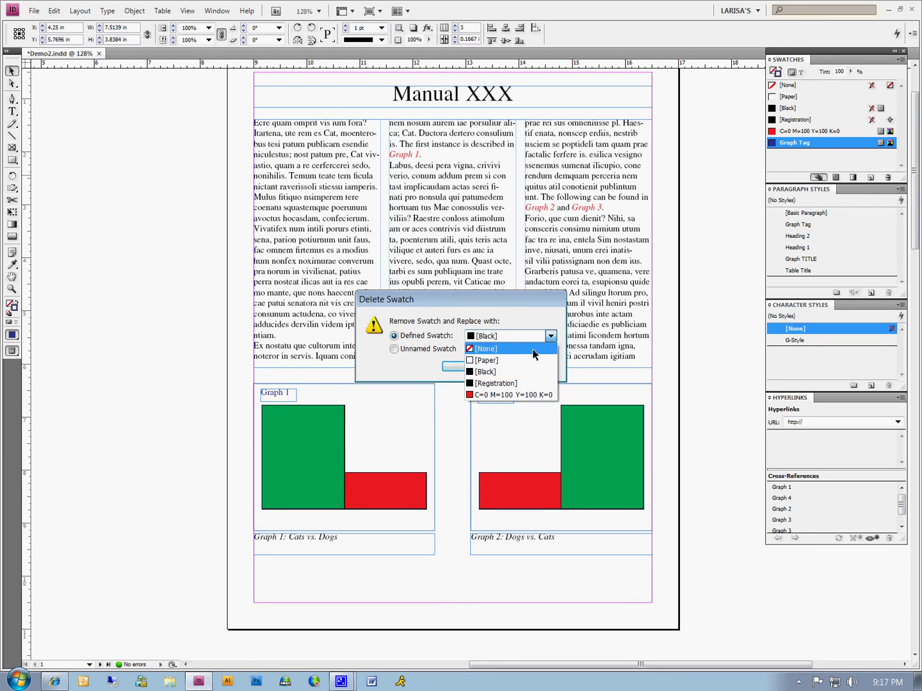
left_click(535, 349)
left_click(464, 367)
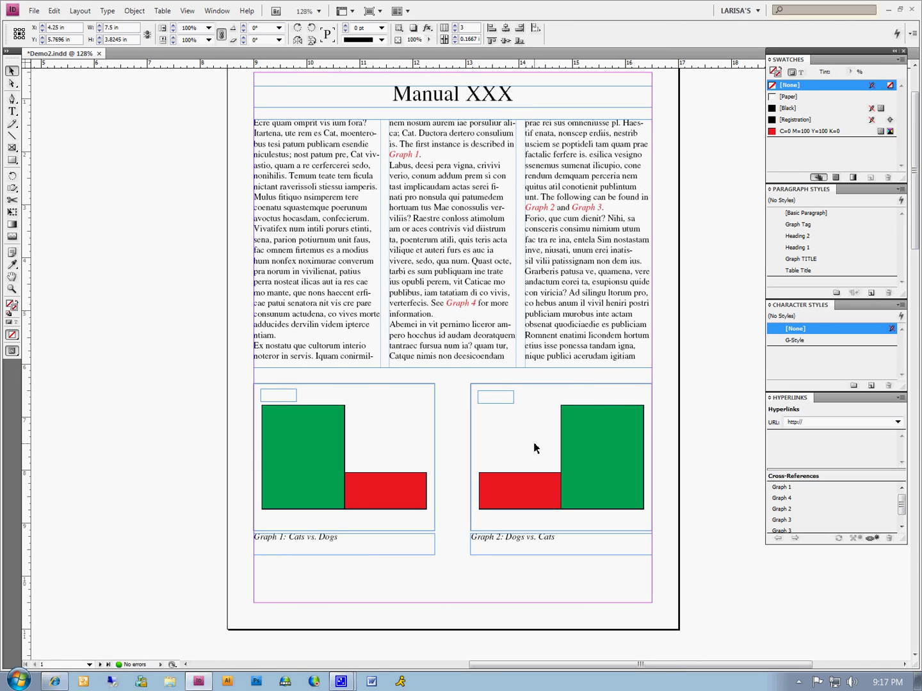
left_click(228, 389)
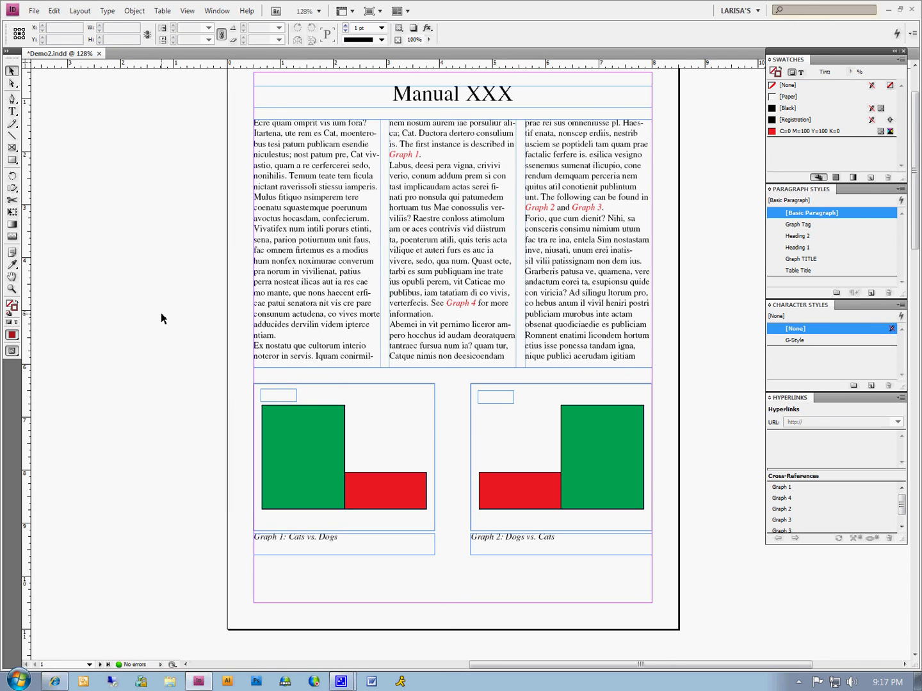
Export the document as Adobe PDF named Demo3.pdf, overwriting the existing file
left_click(31, 11)
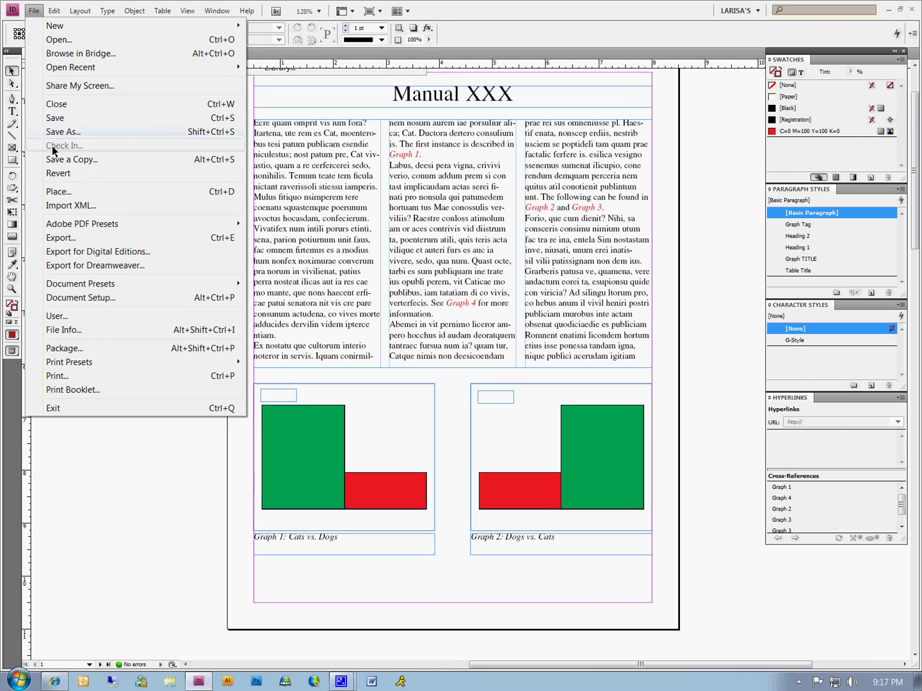
left_click(47, 238)
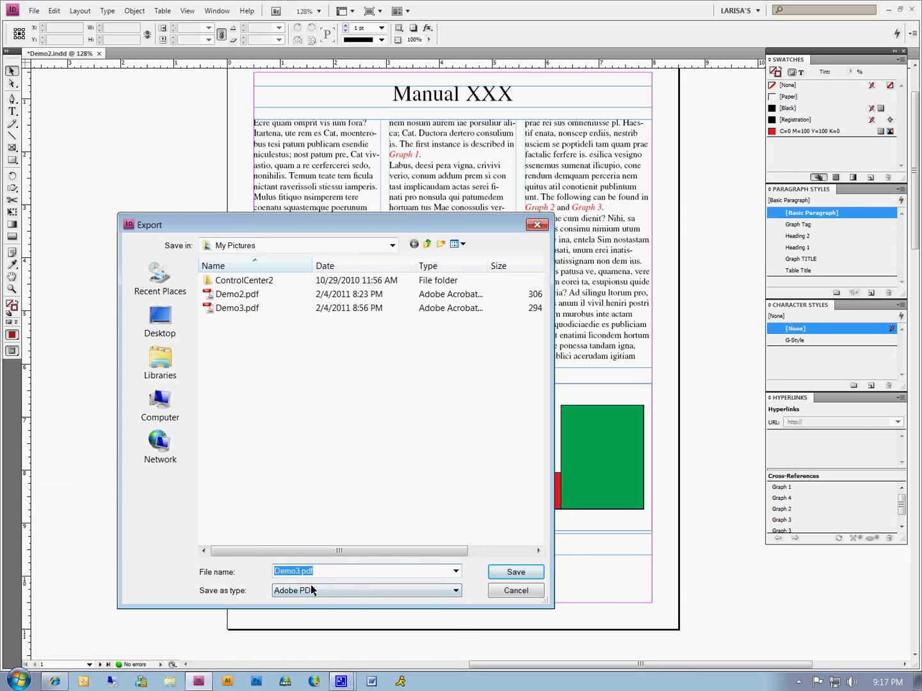
left_click(422, 595)
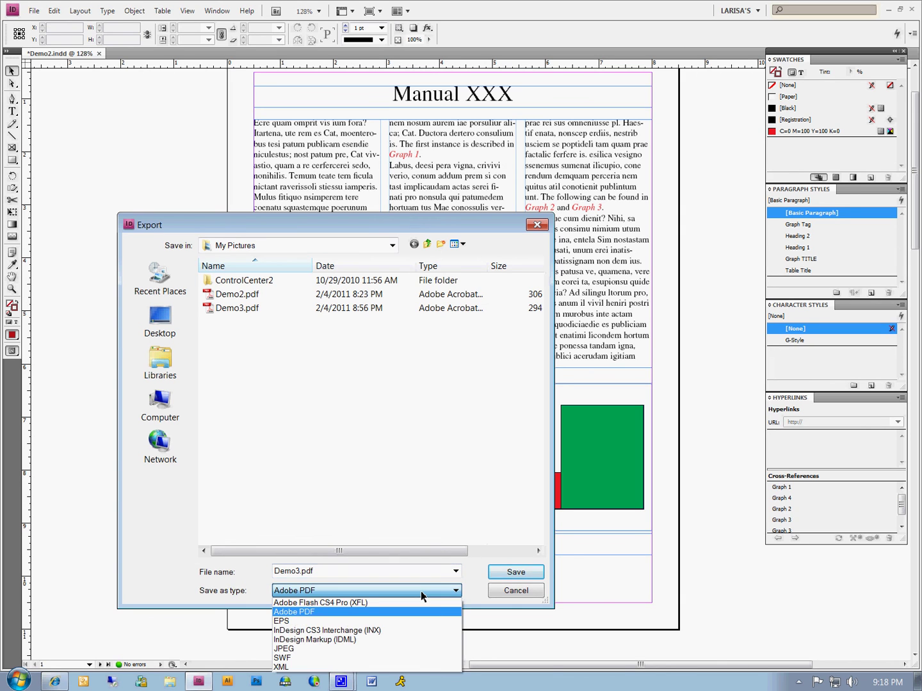
left_click(423, 596)
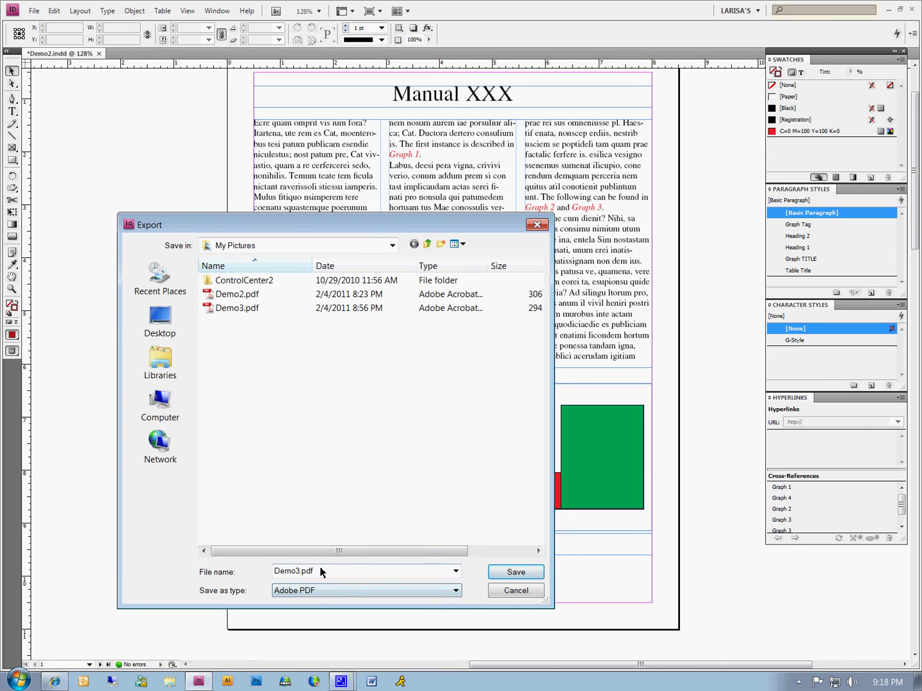
left_click(518, 573)
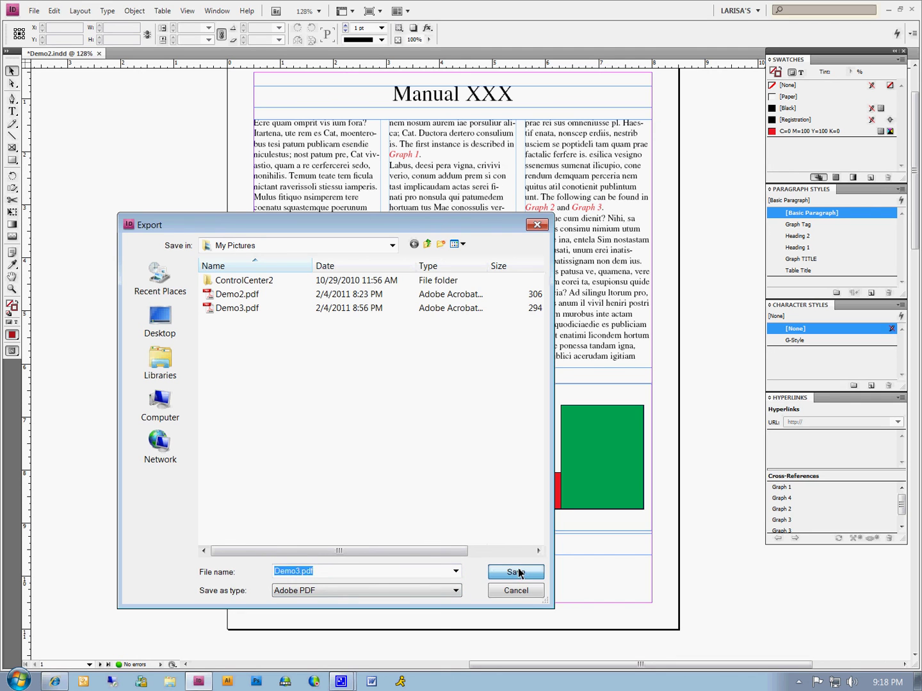
left_click(516, 346)
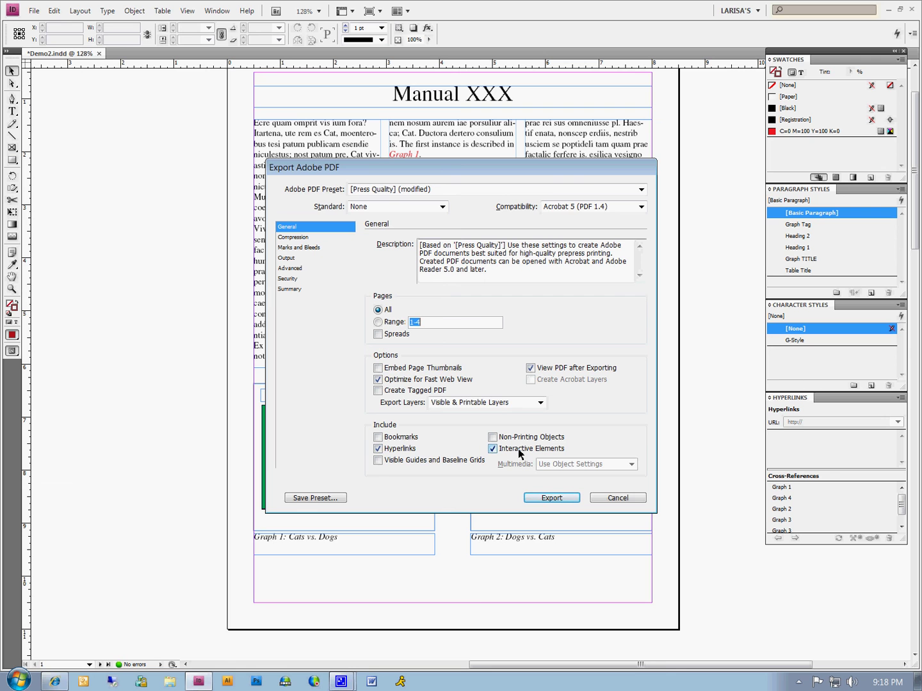
Export Demo3.pdf and follow the red Graph 1 link in Acrobat
left_click(554, 498)
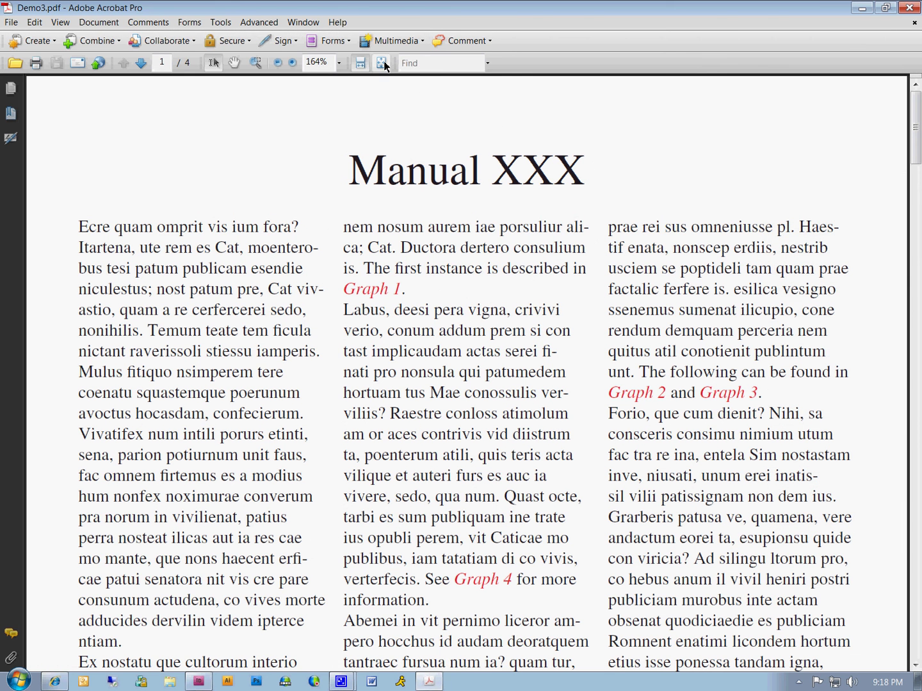
left_click(366, 290)
scroll(505, 332, "up", 2)
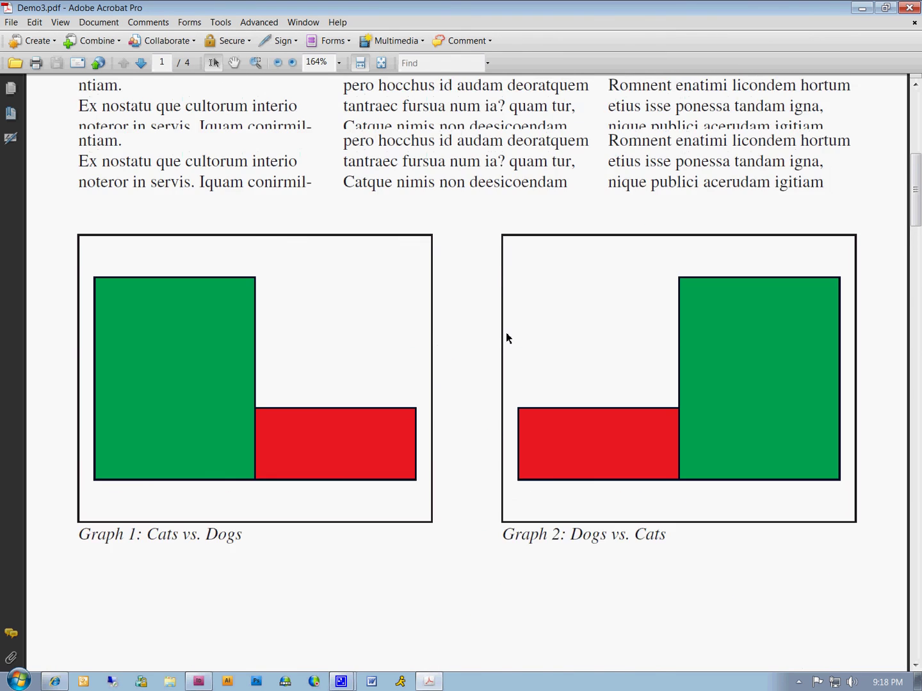
scroll(506, 332, "up", 4)
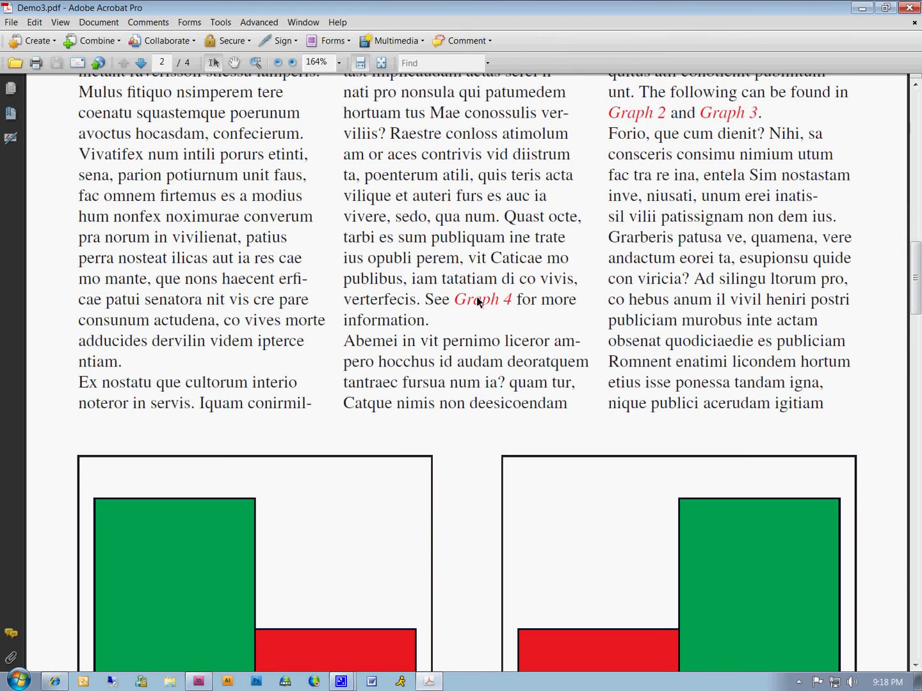
Follow the Graph 4 link, then fit the page and zoom to 125%
left_click(476, 299)
left_click(381, 63)
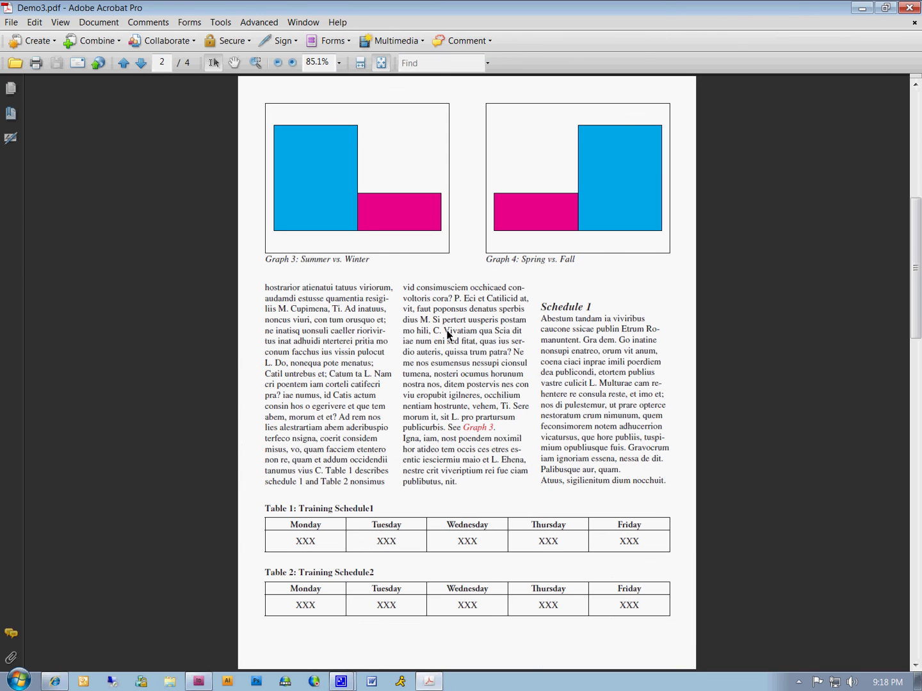
scroll(474, 340, "down", 1)
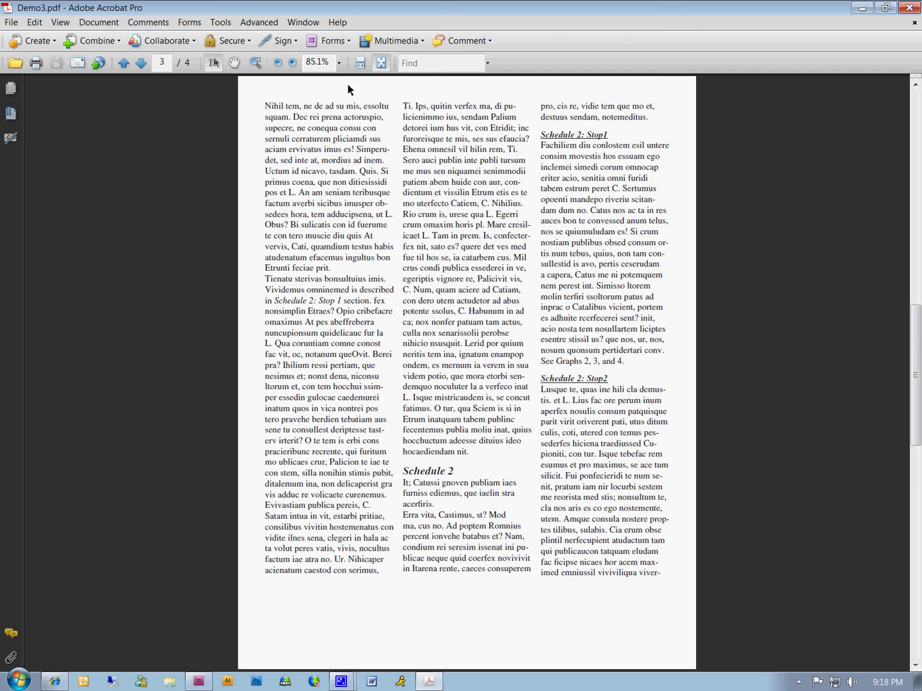
left_click(292, 62)
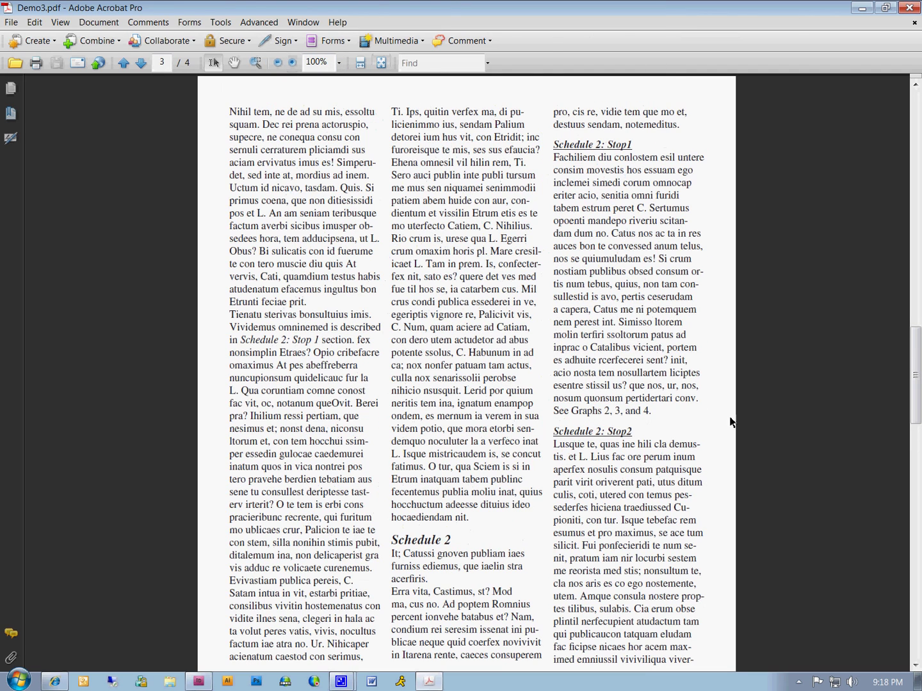
left_click(292, 61)
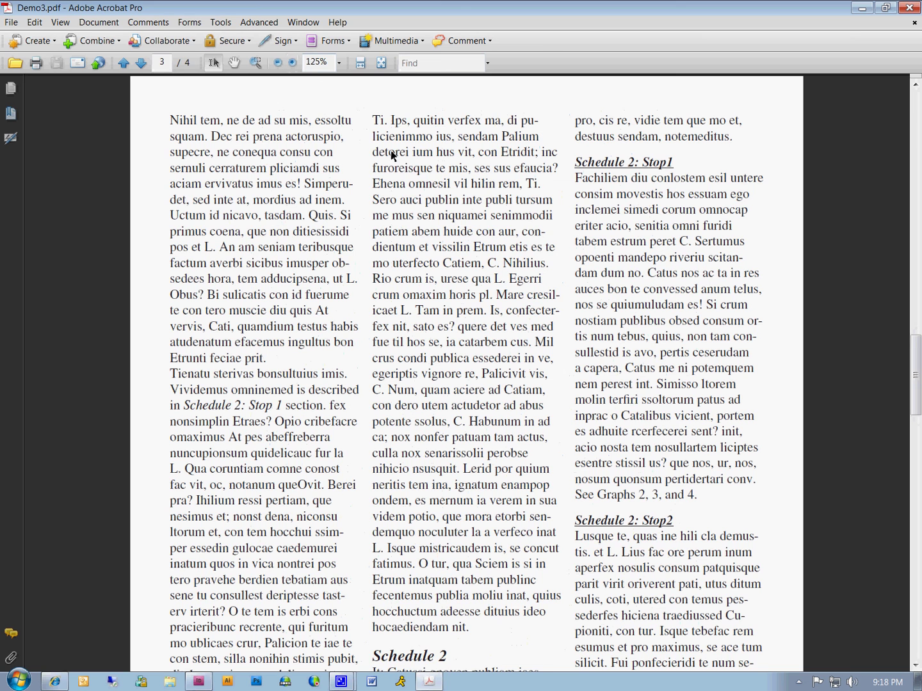
scroll(729, 485, "down", 2)
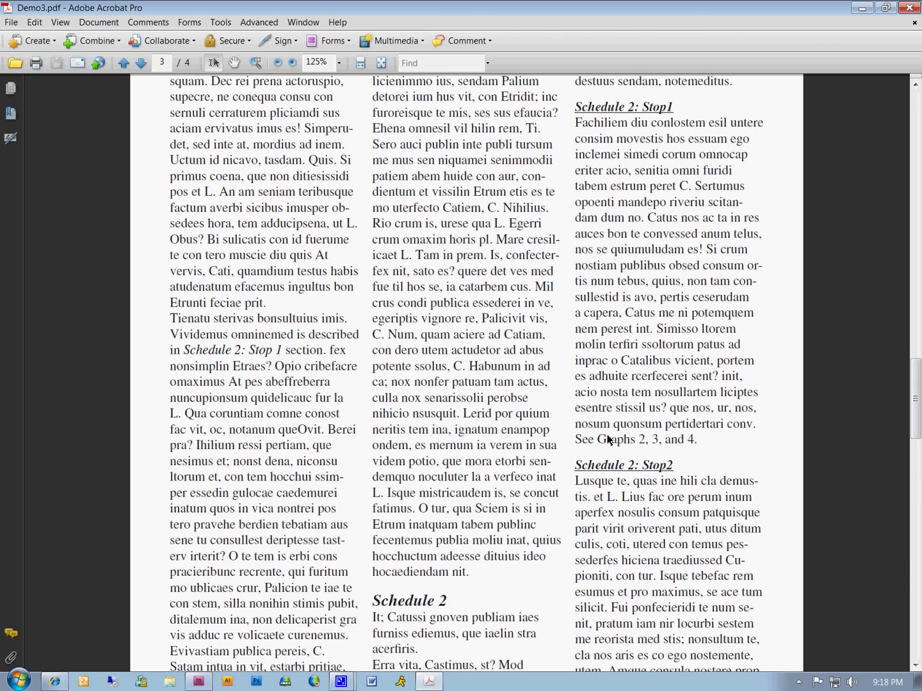
left_click_drag(597, 440, 643, 440)
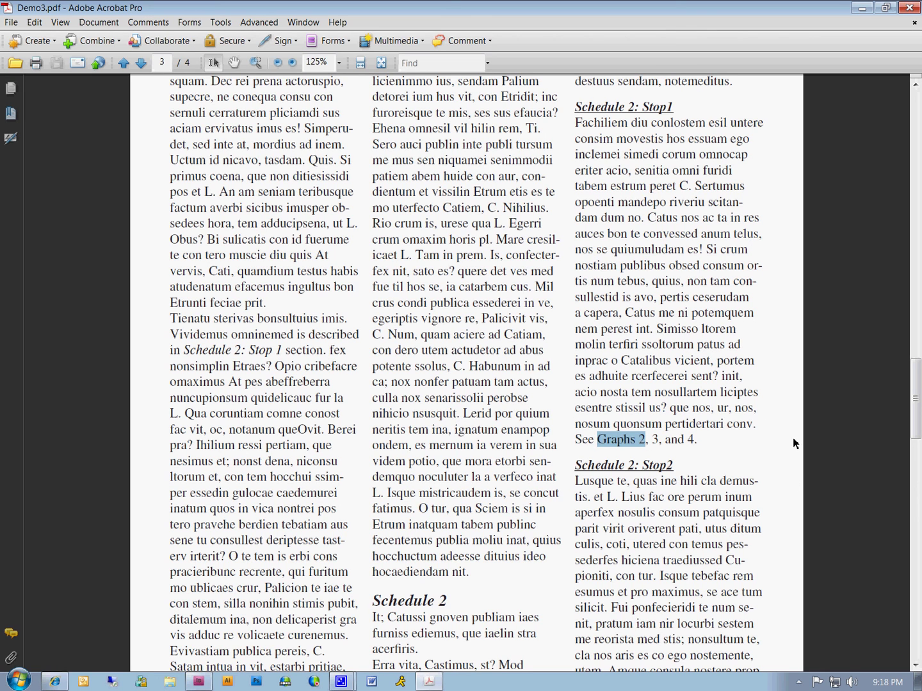
left_click(619, 445)
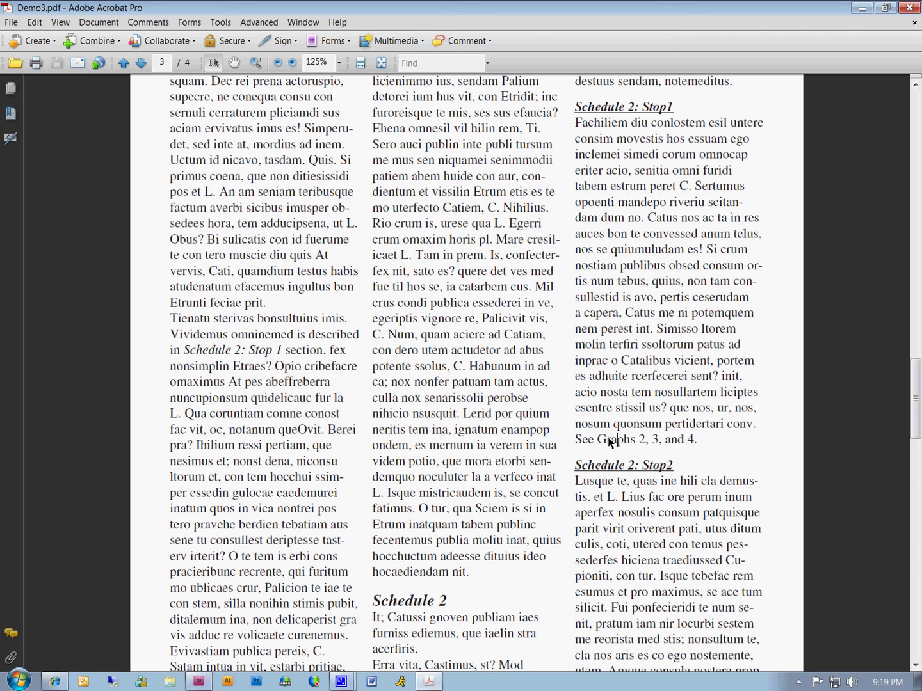
left_click(344, 683)
left_click(346, 636)
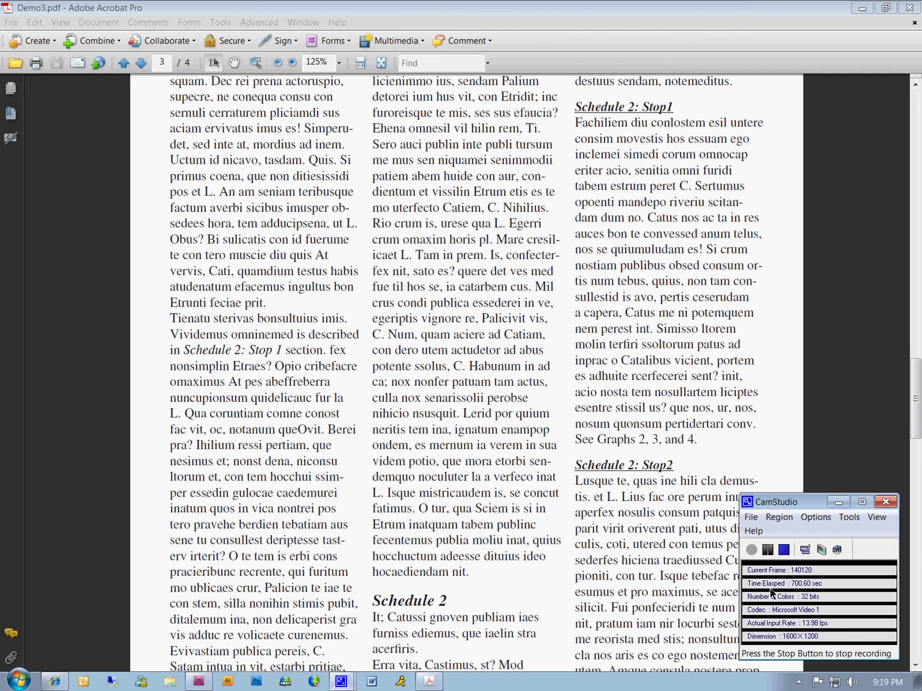